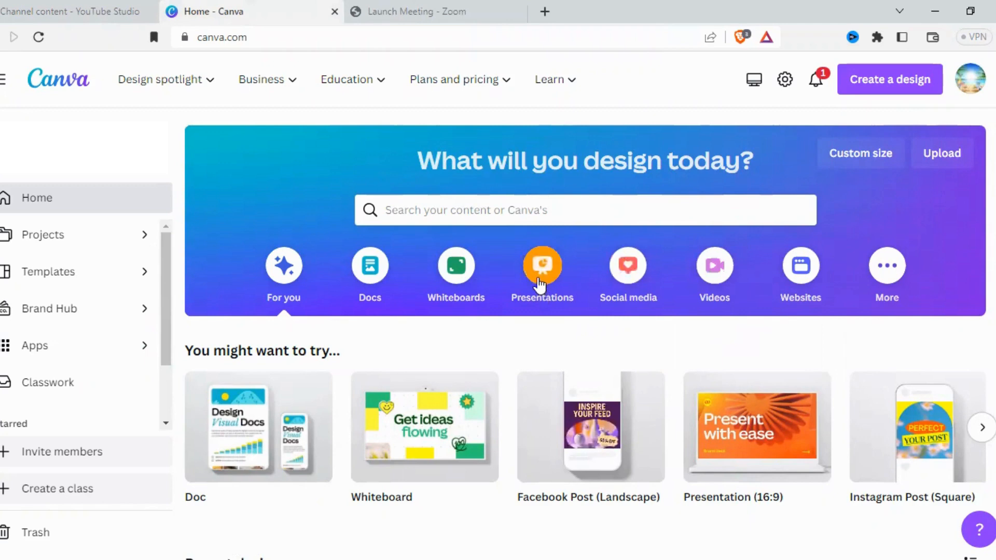
Create a blank Presentation (16:9) design and dismiss the Magic Design suggestion
{"action": "left_click", "coordinate": [540, 283]}
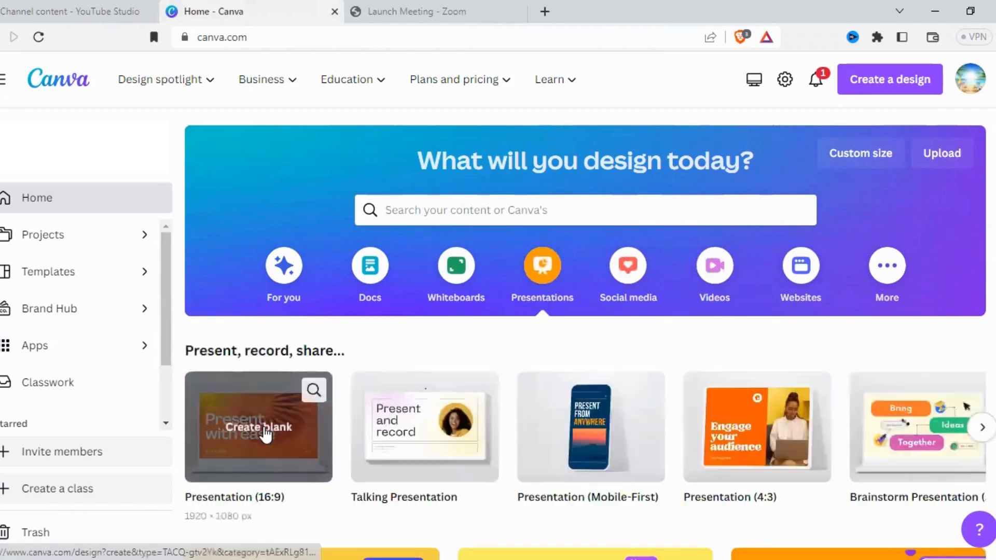
{"action": "left_click", "coordinate": [265, 432]}
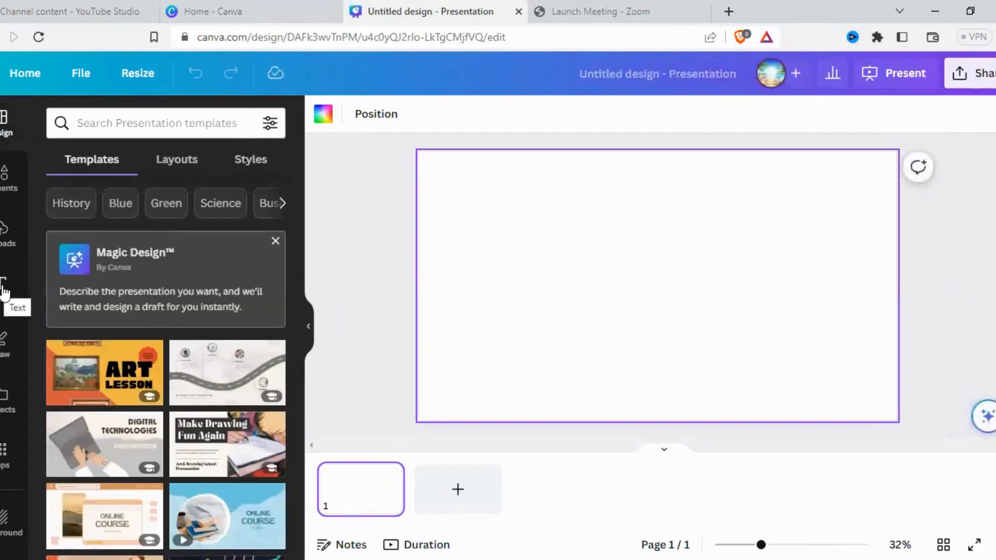
{"action": "left_click", "coordinate": [275, 241]}
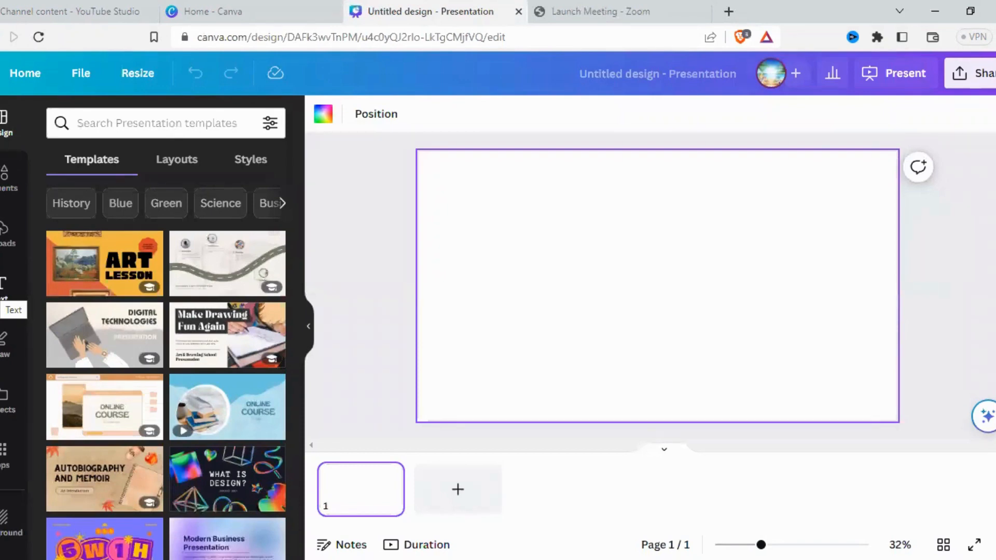
Add a heading to the blank page with the text "long live PAKISTAN"
{"action": "left_click", "coordinate": [3, 287]}
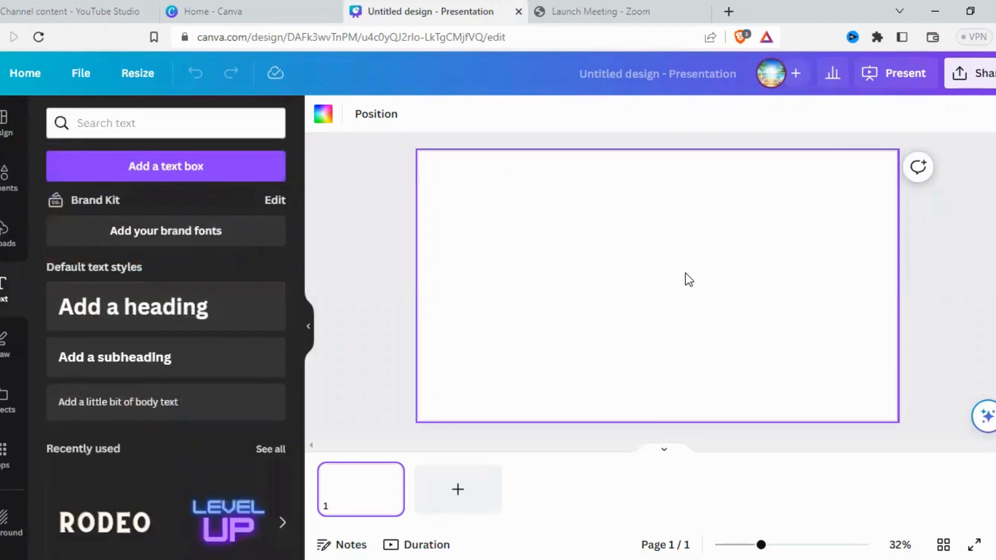
{"action": "left_click", "coordinate": [107, 311]}
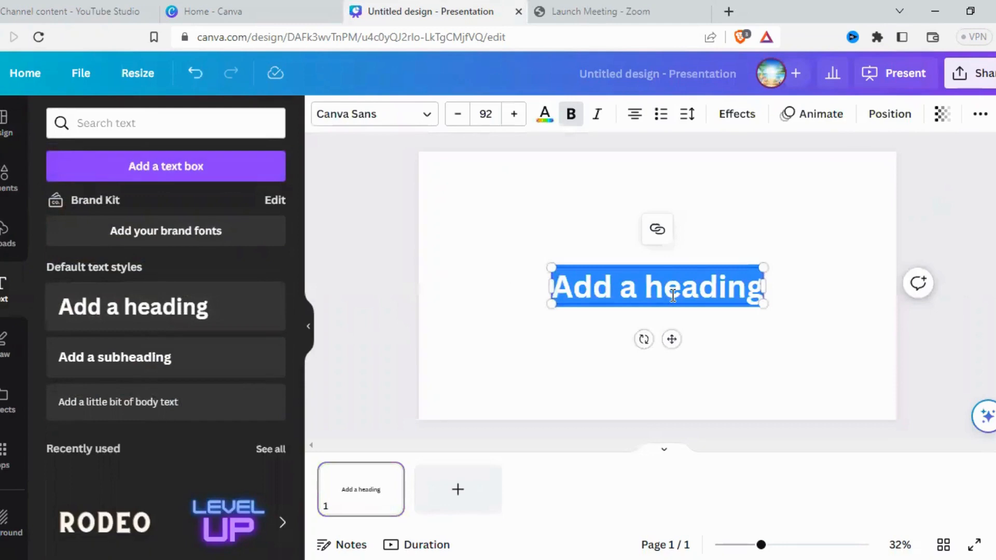
{"action": "type", "text": "long"}
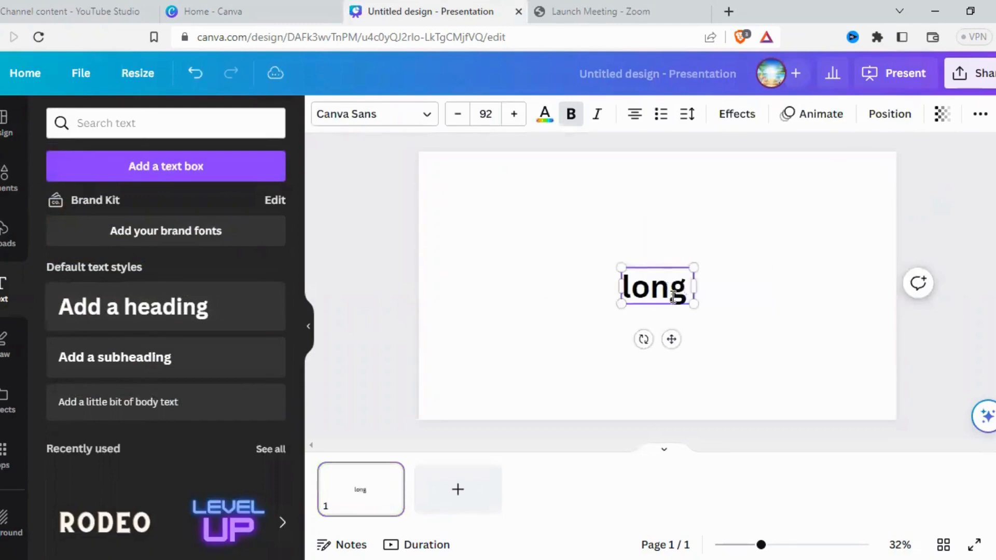
{"action": "type", "text": " live"}
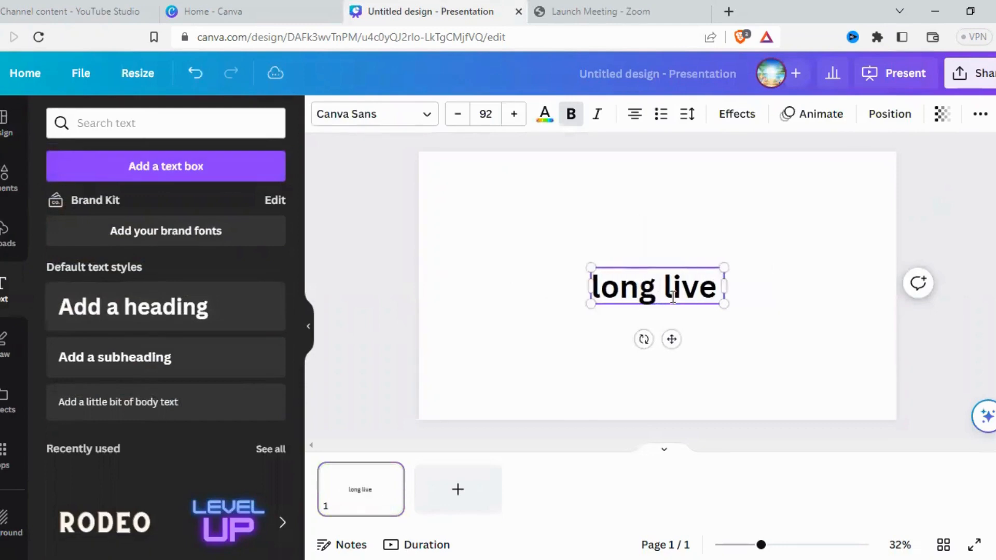
{"action": "type", "text": " PAKI"}
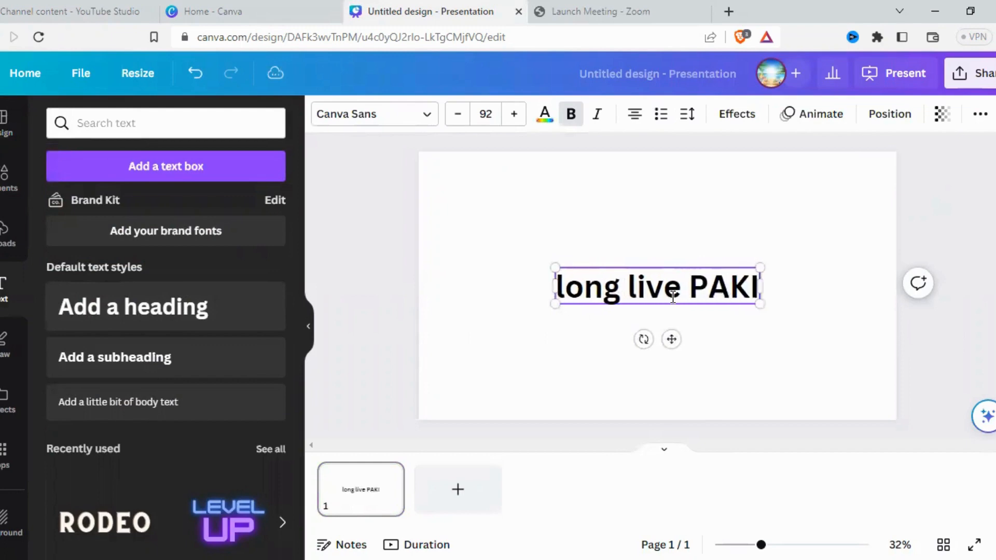
{"action": "type", "text": "STAN"}
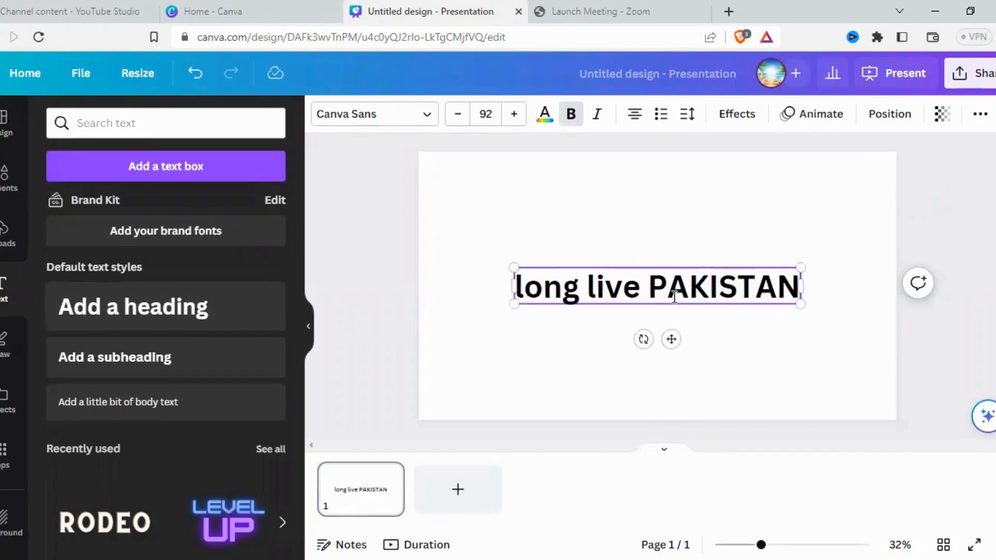
Convert the whole heading to uppercase and deselect it
{"action": "triple_click", "coordinate": [592, 297]}
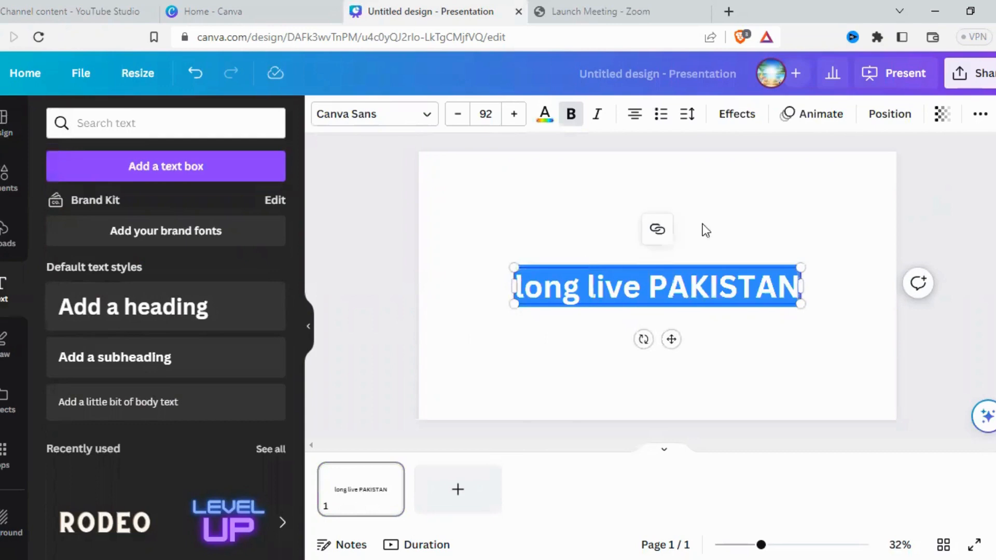
{"action": "left_click", "coordinate": [982, 120]}
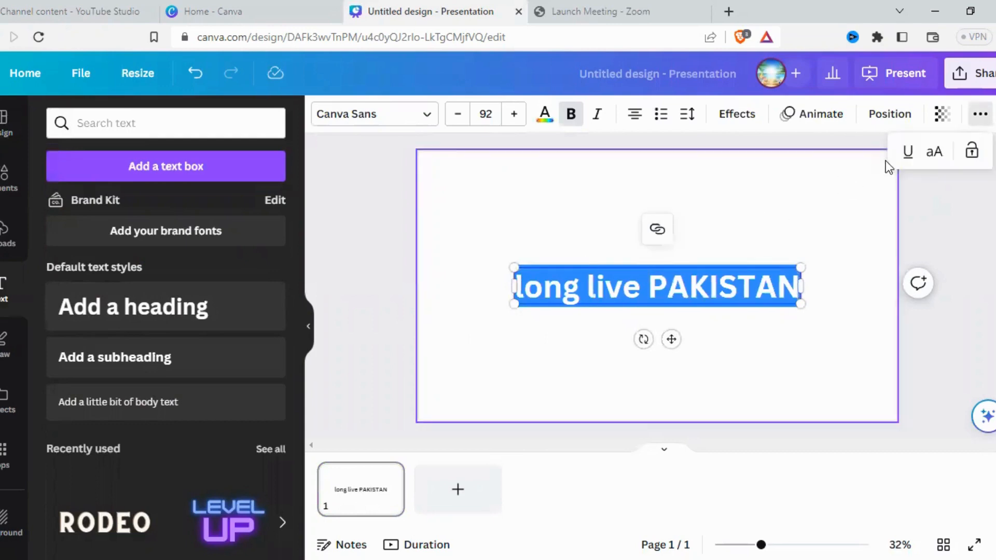
{"action": "left_click", "coordinate": [946, 159]}
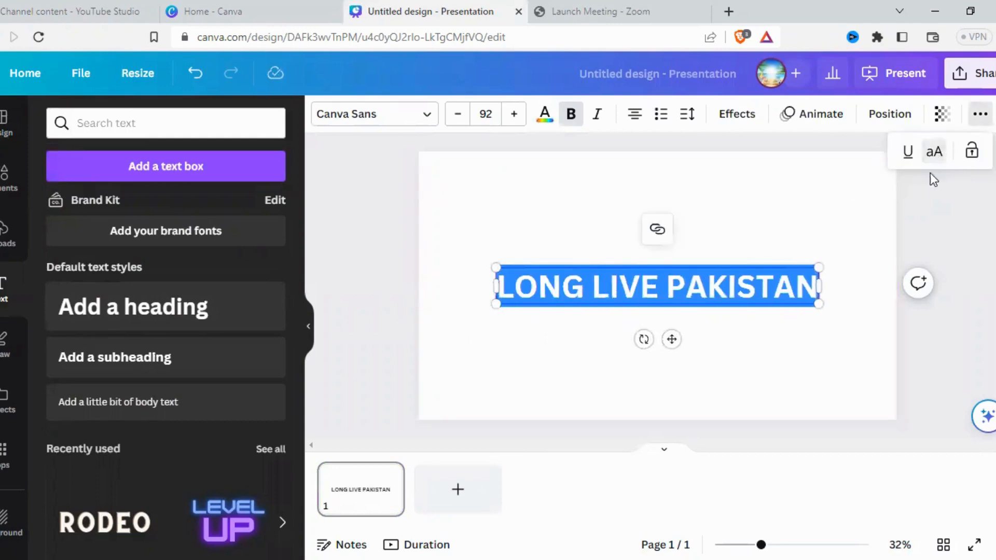
{"action": "left_click", "coordinate": [774, 250]}
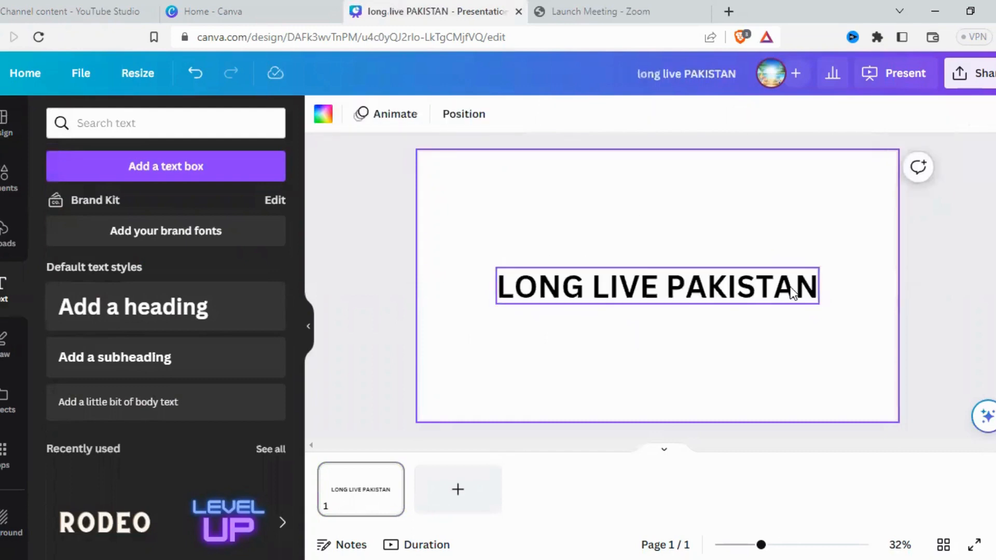
Widen the heading's text box to about 1,374 px and set its font to Anton
{"action": "left_click", "coordinate": [809, 286]}
{"action": "left_click_drag", "start_coordinate": [843, 287], "coordinate": [836, 295]}
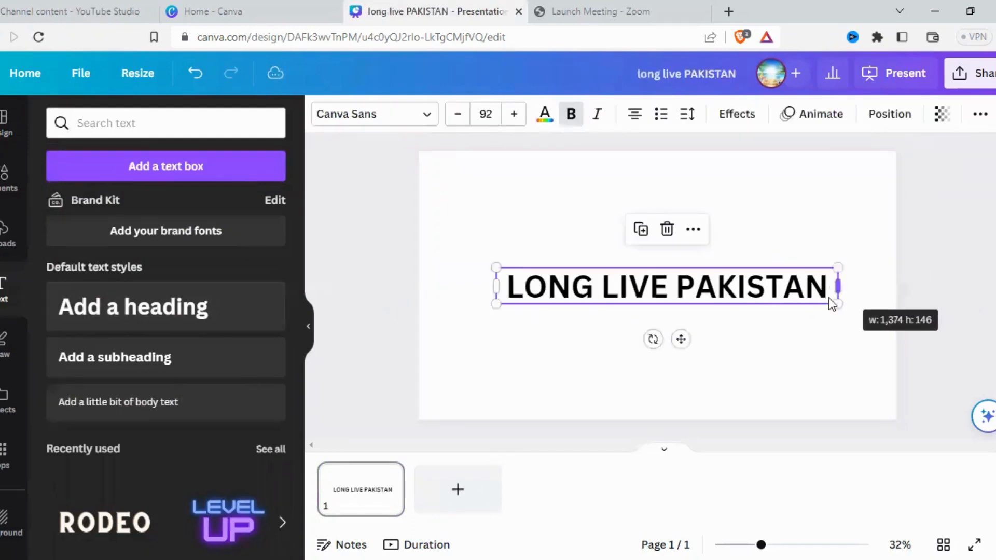
{"action": "left_click", "coordinate": [422, 120]}
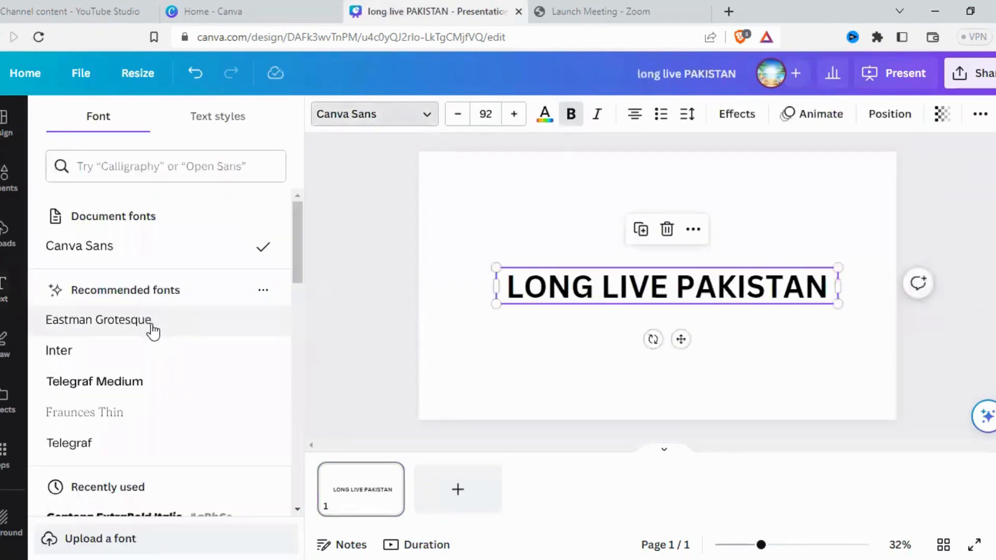
{"action": "scroll", "coordinate": [149, 407], "scroll_direction": "down", "scroll_amount": 4}
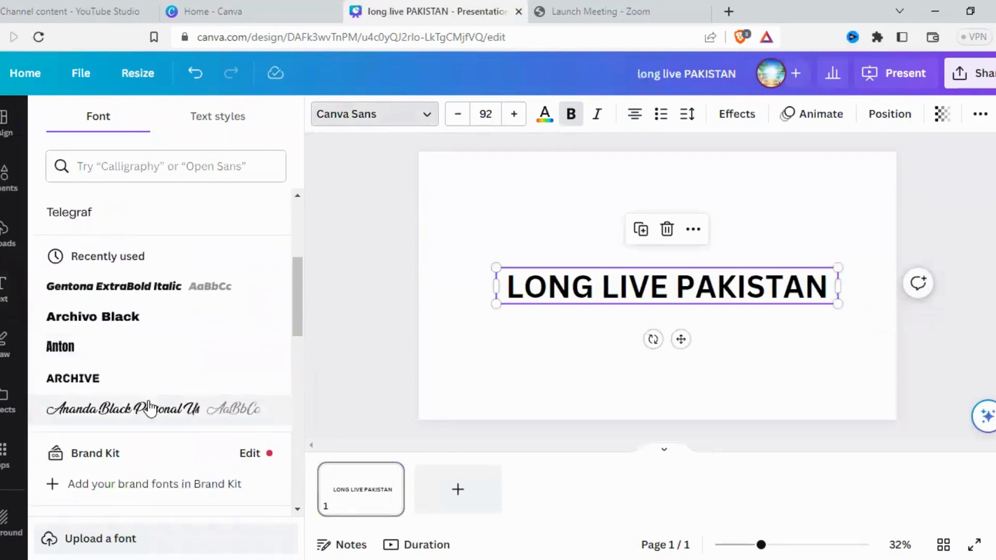
{"action": "left_click", "coordinate": [134, 352]}
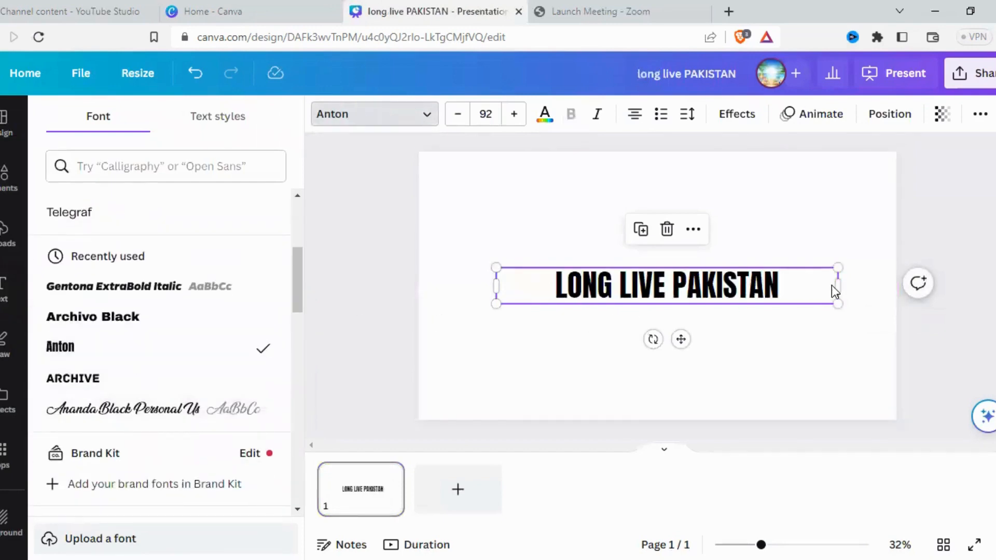
Enlarge the heading to font size 124 and move it slightly down and to the left on the page
{"action": "left_click_drag", "start_coordinate": [838, 285], "coordinate": [811, 216]}
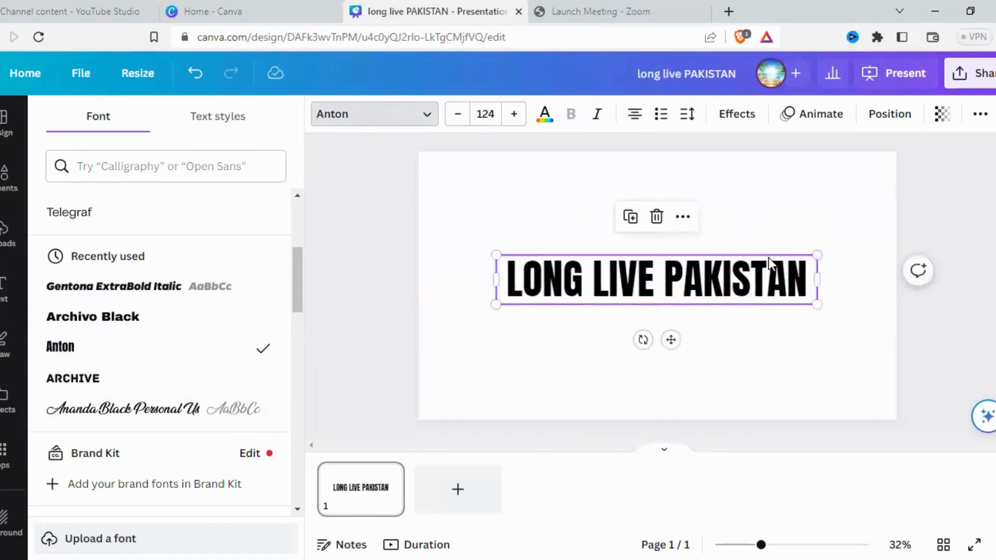
{"action": "left_click_drag", "start_coordinate": [733, 282], "coordinate": [703, 297]}
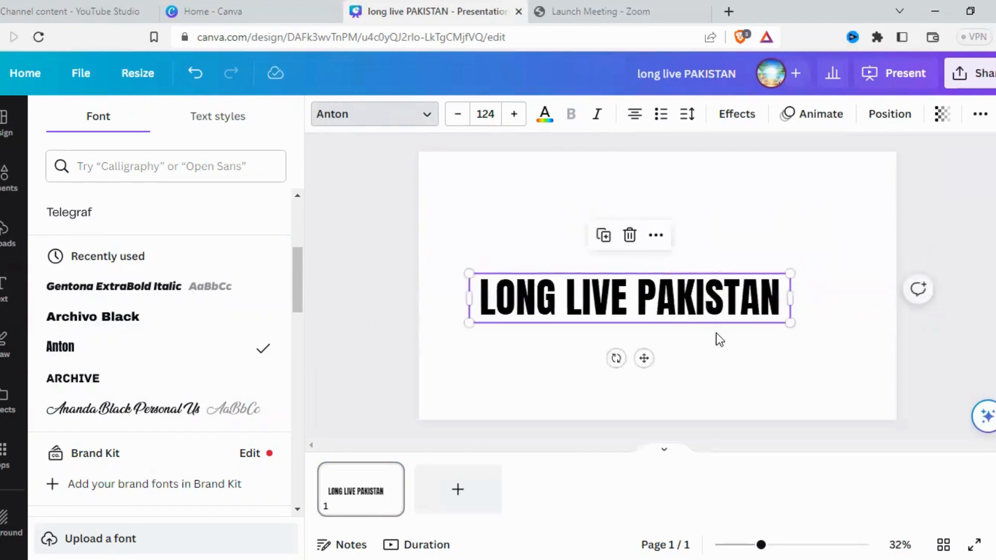
{"action": "left_click", "coordinate": [731, 345]}
{"action": "left_click", "coordinate": [692, 316]}
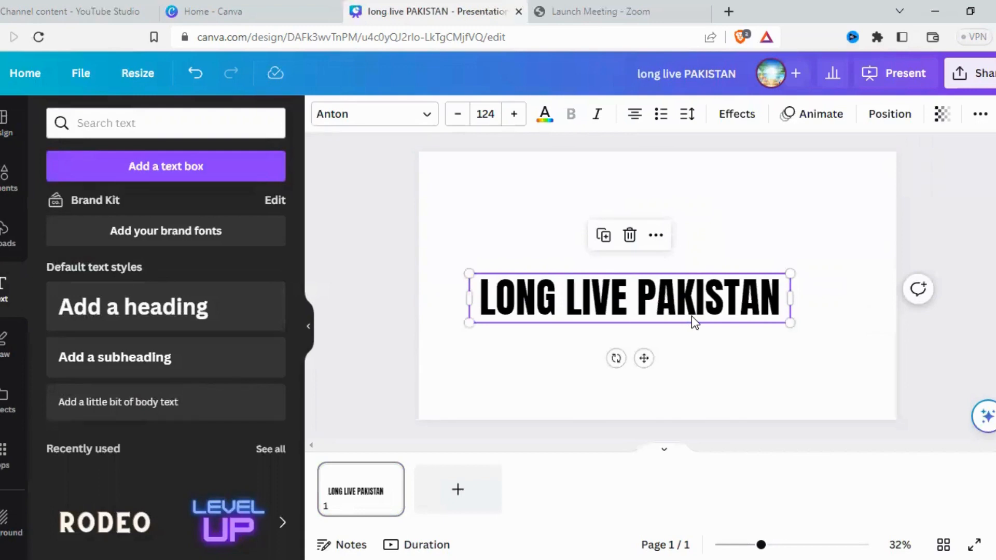
{"action": "key", "text": "ctrl+d"}
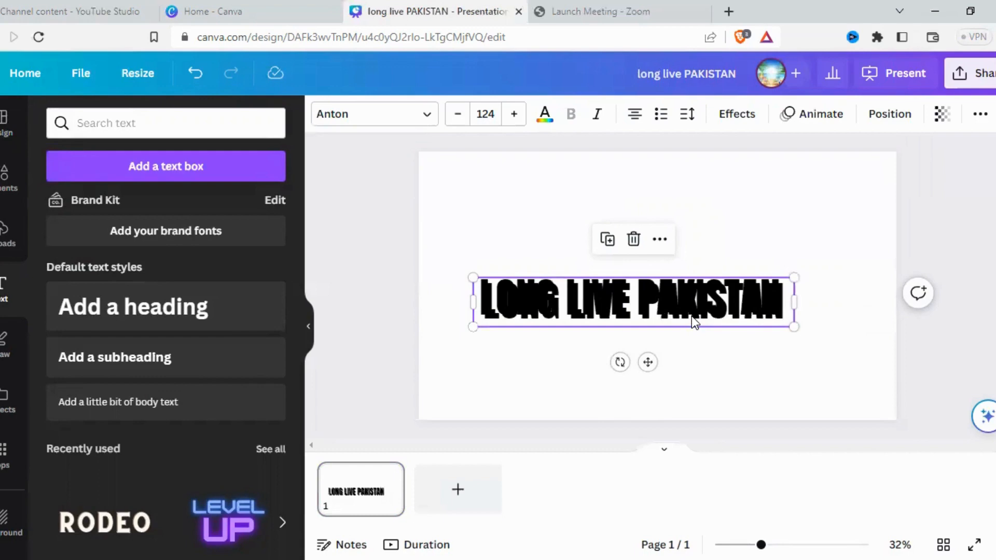
{"action": "left_click_drag", "start_coordinate": [686, 292], "coordinate": [679, 286]}
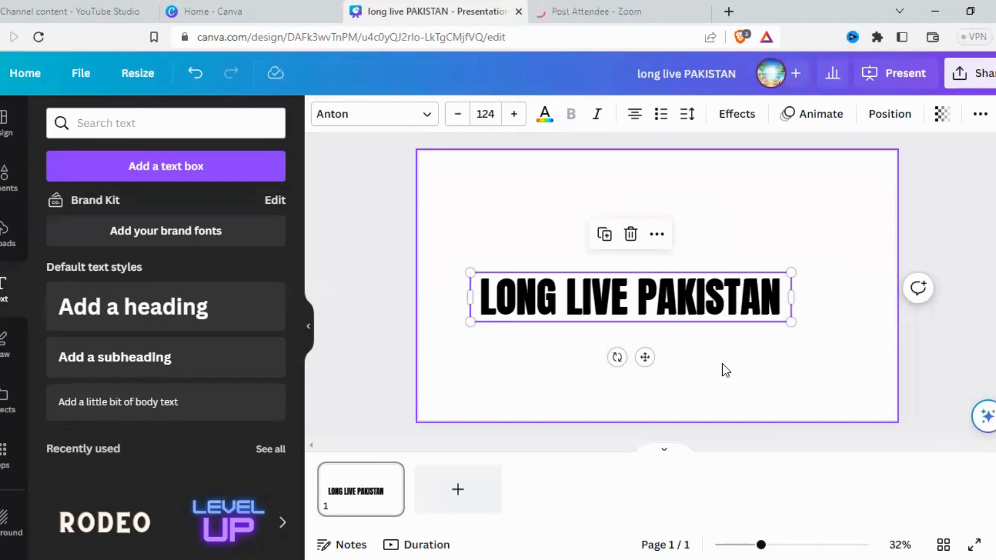
{"action": "left_click", "coordinate": [630, 237]}
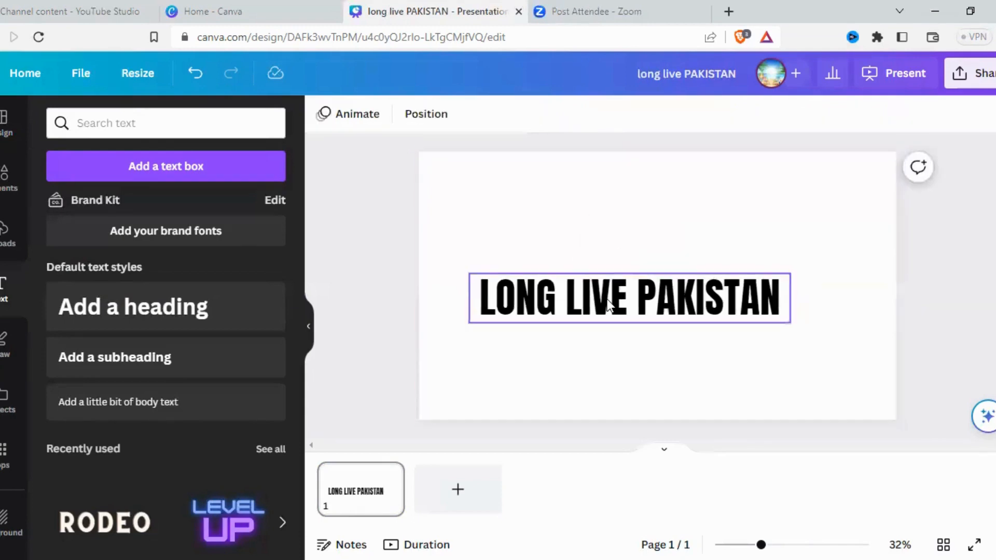
Move the heading slightly down and to the right, aligning its upper edge with the page's horizontal centre line
{"action": "left_click_drag", "start_coordinate": [612, 287], "coordinate": [624, 314]}
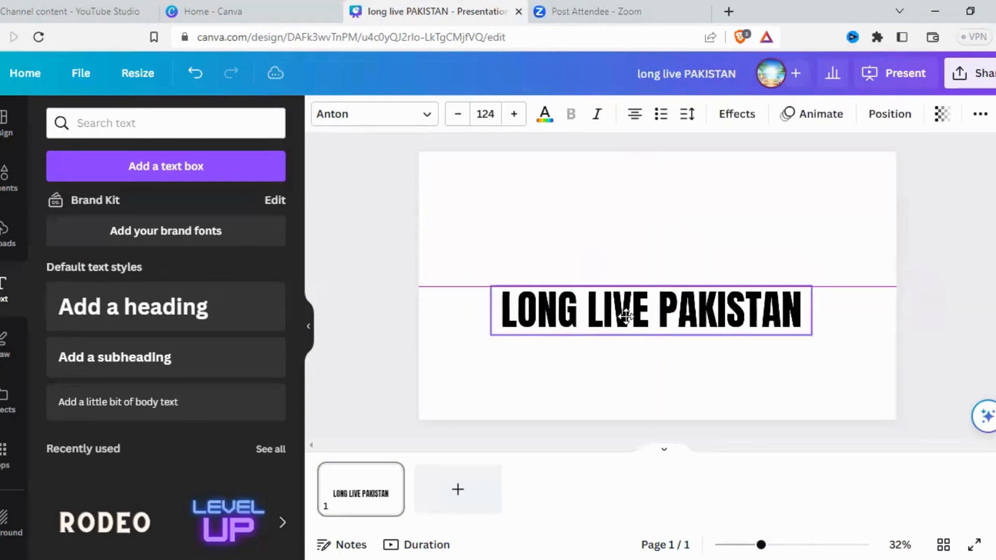
{"action": "left_click", "coordinate": [745, 387]}
{"action": "left_click", "coordinate": [721, 325]}
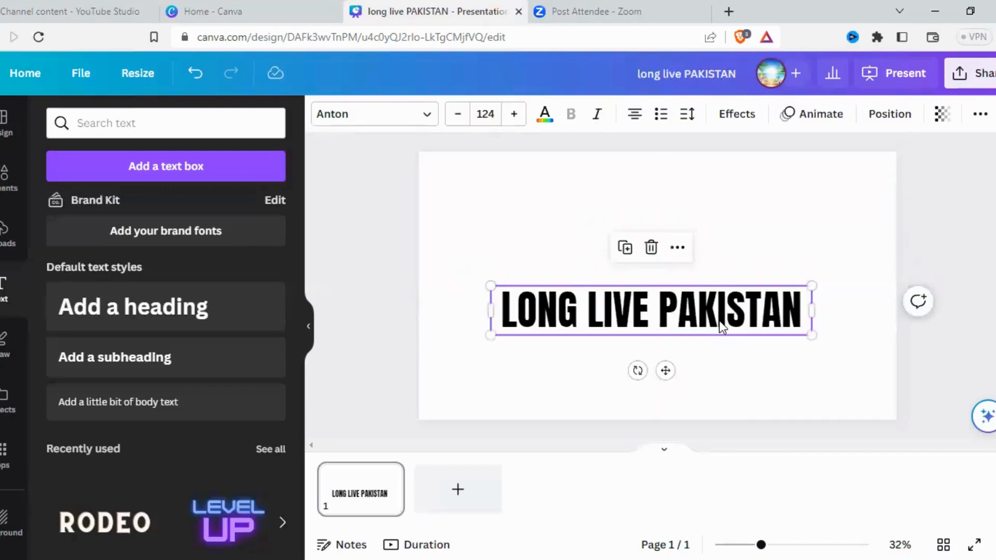
{"action": "left_click_drag", "start_coordinate": [719, 320], "coordinate": [708, 320]}
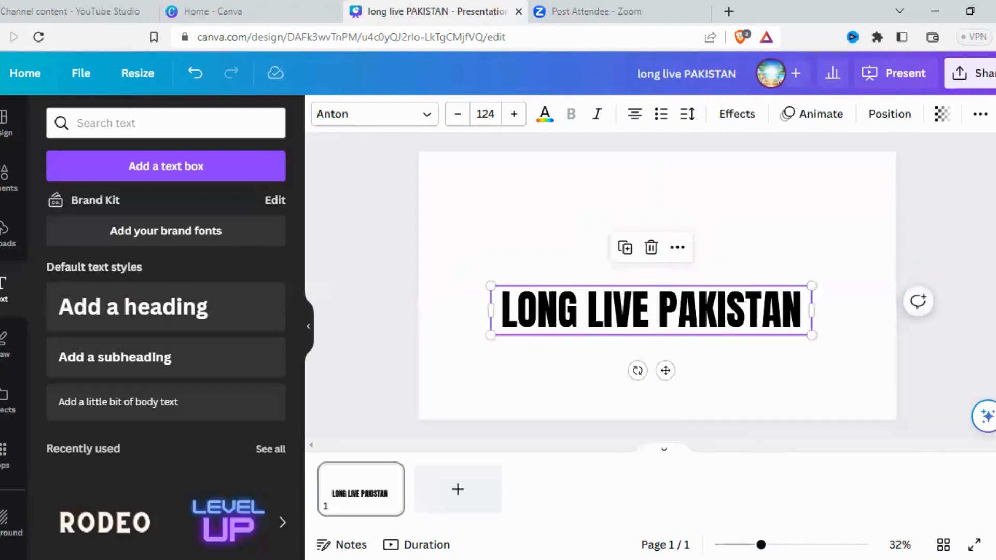
Nudge the stacked heading copy in small steps up and to the right of the original text
{"action": "key", "text": "Up"}
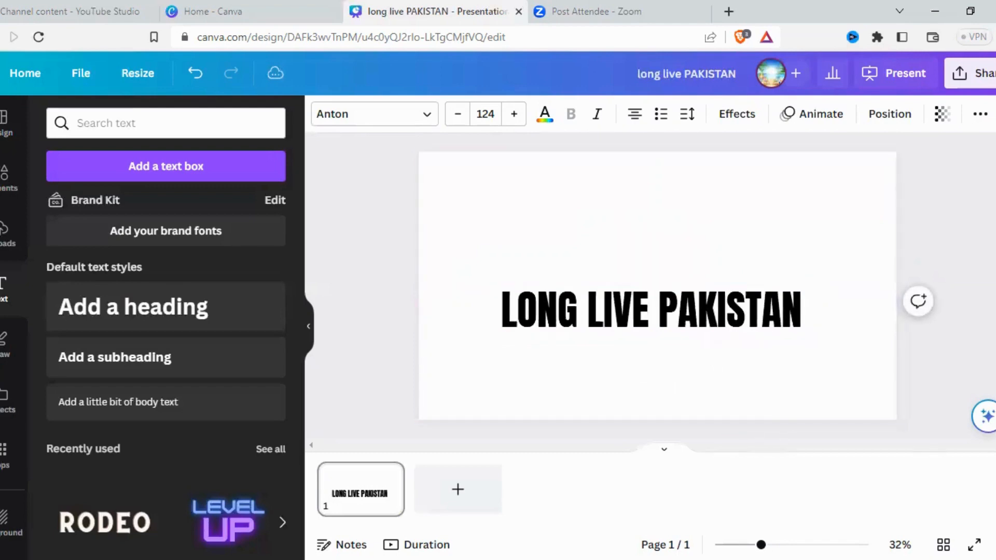
{"action": "key", "text": "Right"}
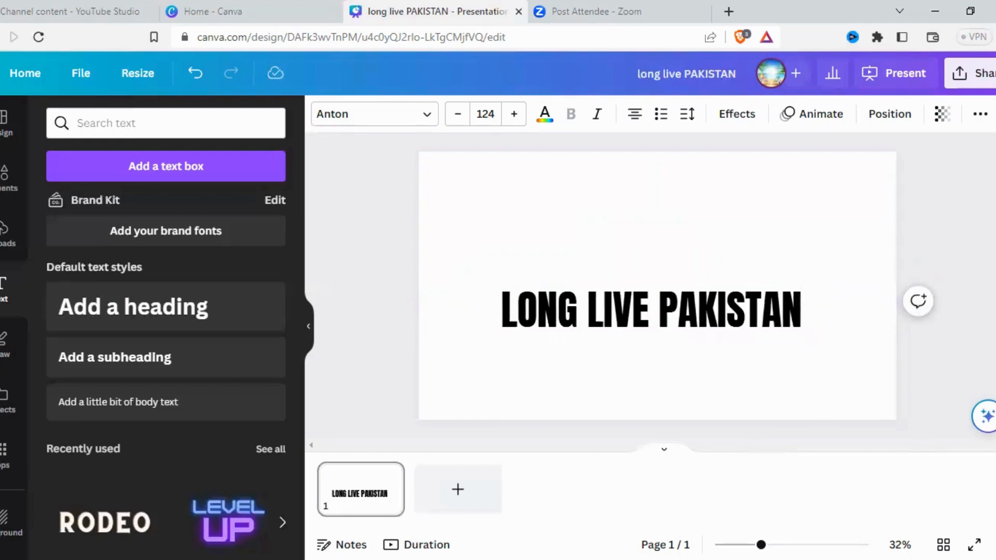
{"action": "key", "text": "Up"}
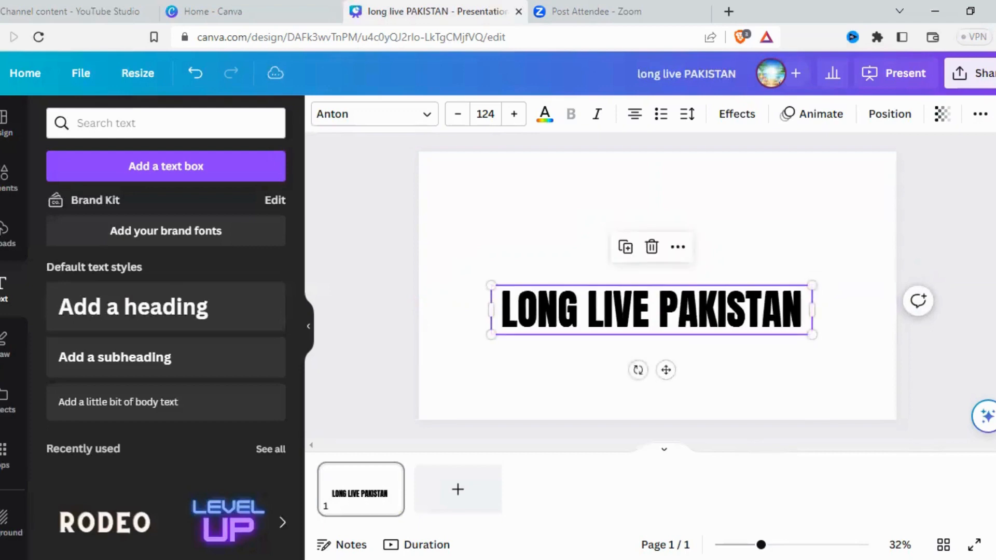
{"action": "key", "text": "Up"}
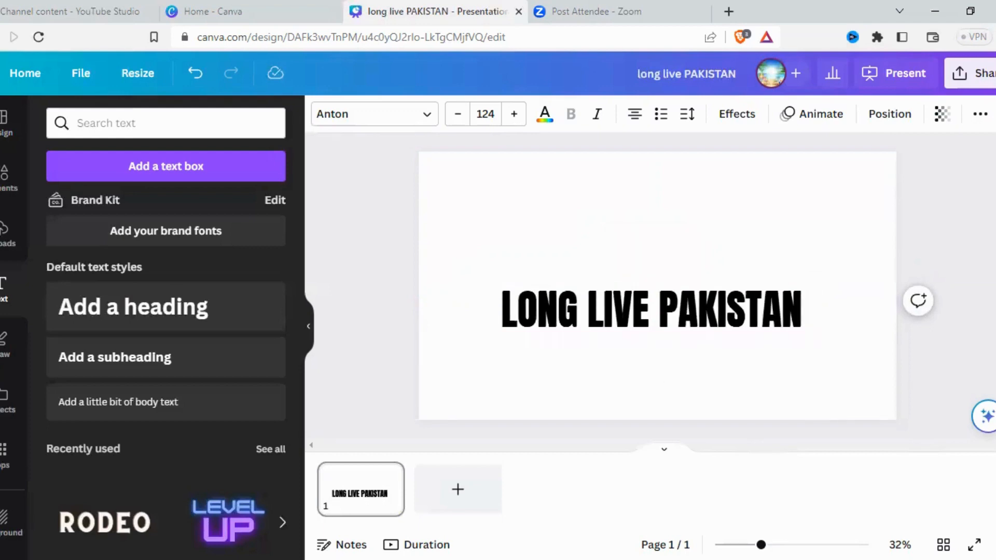
{"action": "key", "text": "Right"}
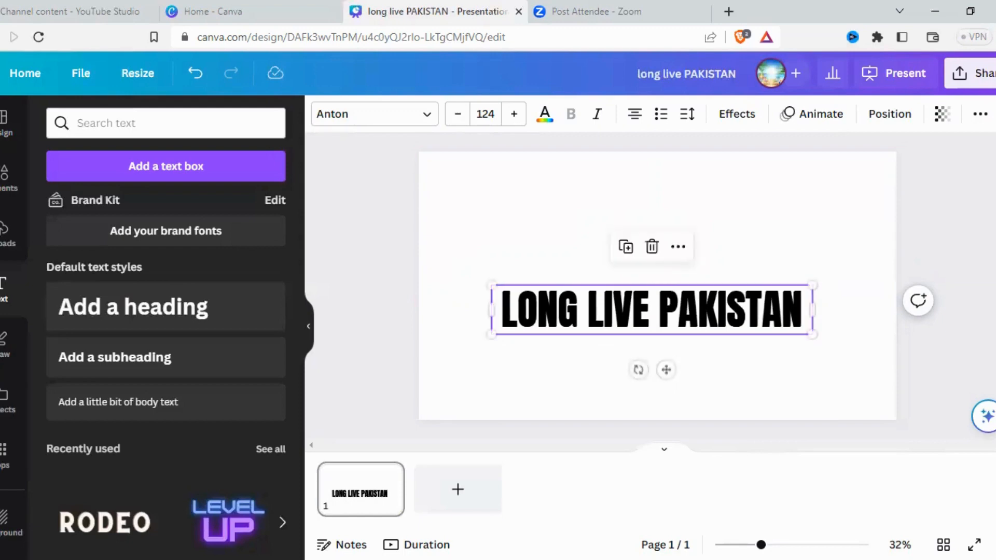
Stack repeated duplicates of the heading, nudging each slightly up and to the right, until the newest sits about one text-box height above the original
{"action": "key", "text": "ctrl+d"}
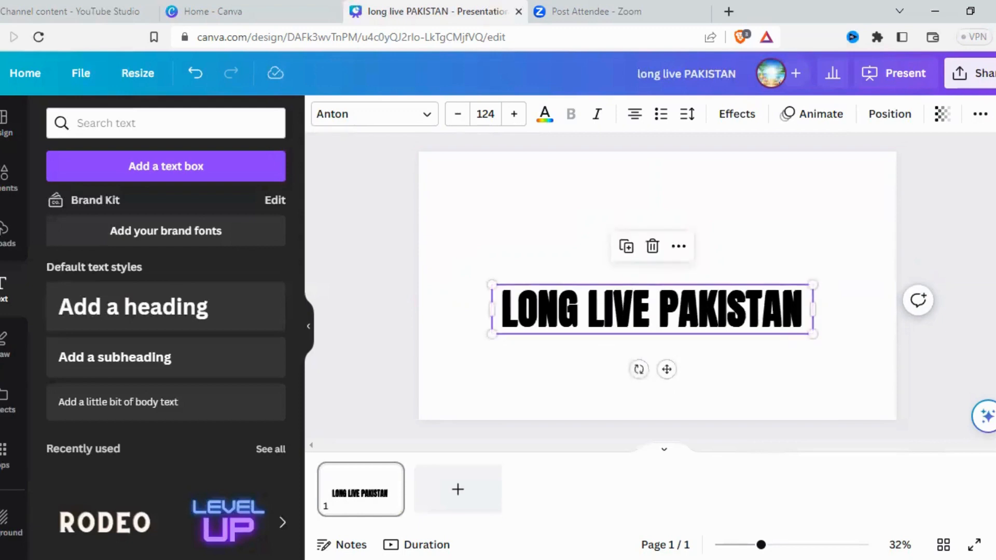
{"action": "key", "text": "Up"}
{"action": "key", "text": "Right"}
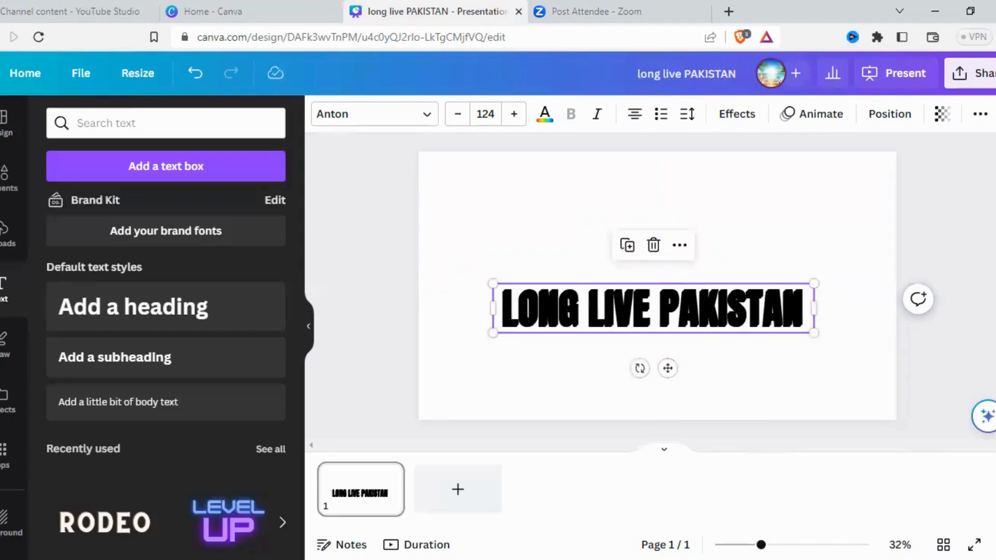
{"action": "key", "text": "Up"}
{"action": "key", "text": "Right"}
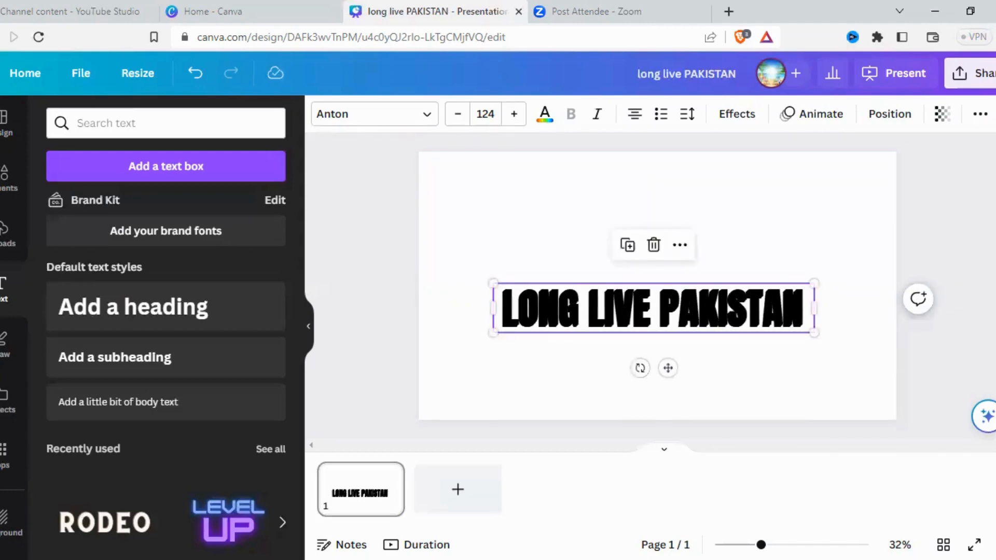
{"action": "key", "text": "Up"}
{"action": "key", "text": "Right"}
{"action": "key", "text": "Up"}
{"action": "key", "text": "Right"}
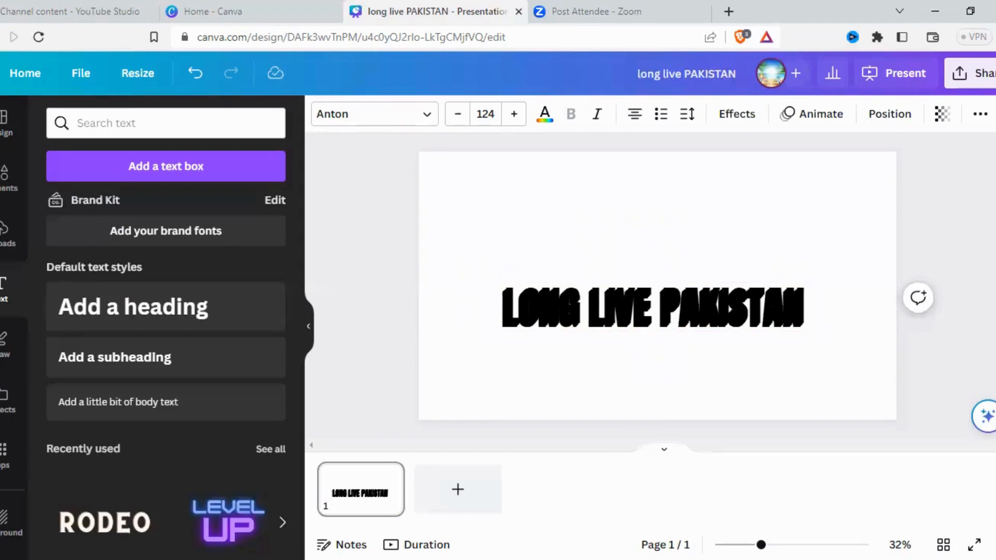
{"action": "key", "text": "Up"}
{"action": "key", "text": "Right"}
{"action": "key", "text": "Right"}
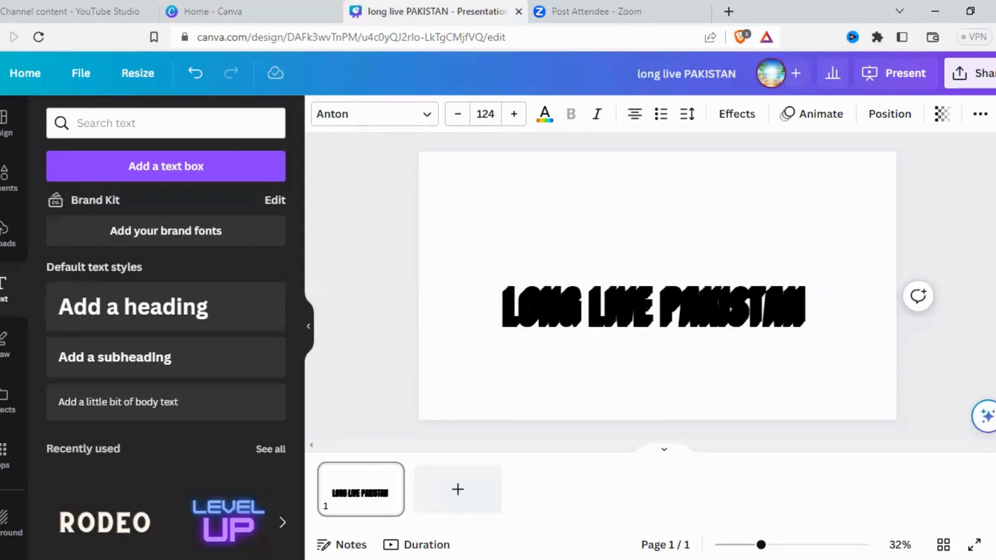
{"action": "key", "text": "ctrl+d"}
{"action": "key", "text": "Up"}
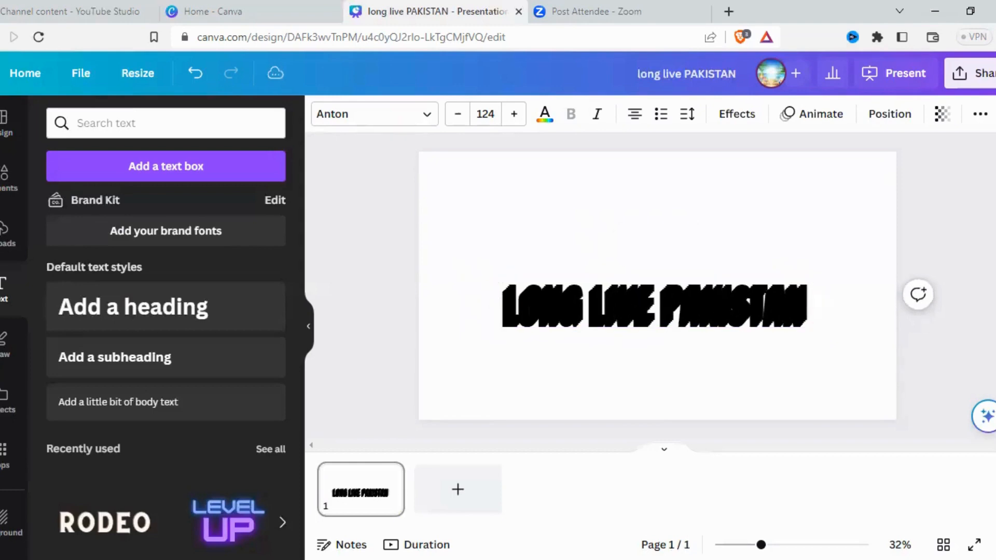
{"action": "key", "text": "Right"}
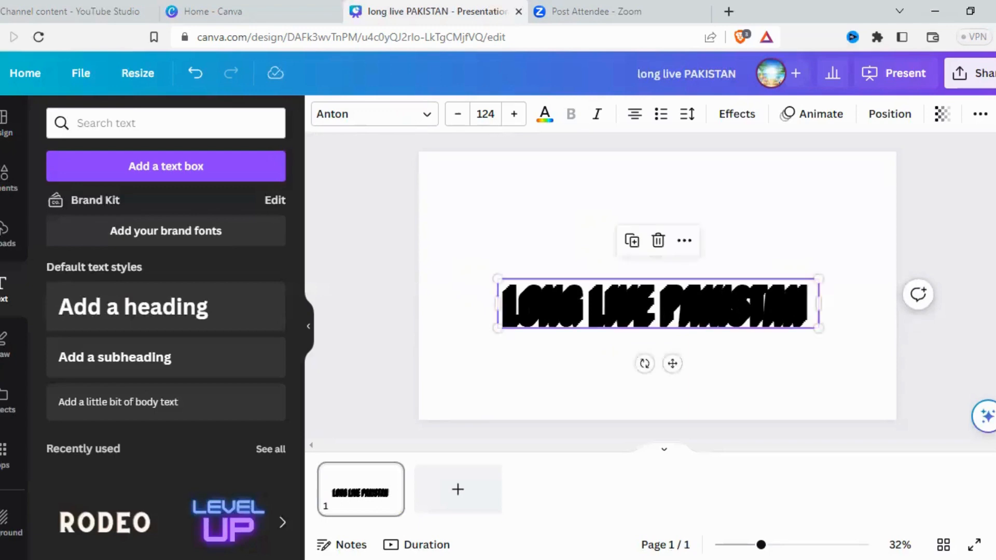
{"action": "key", "text": "ctrl+d"}
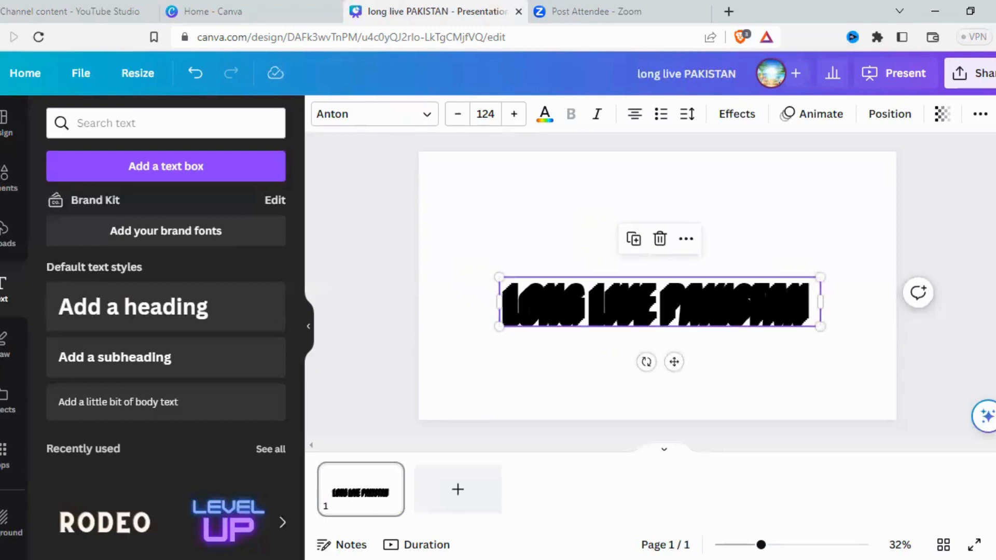
{"action": "key", "text": "Up"}
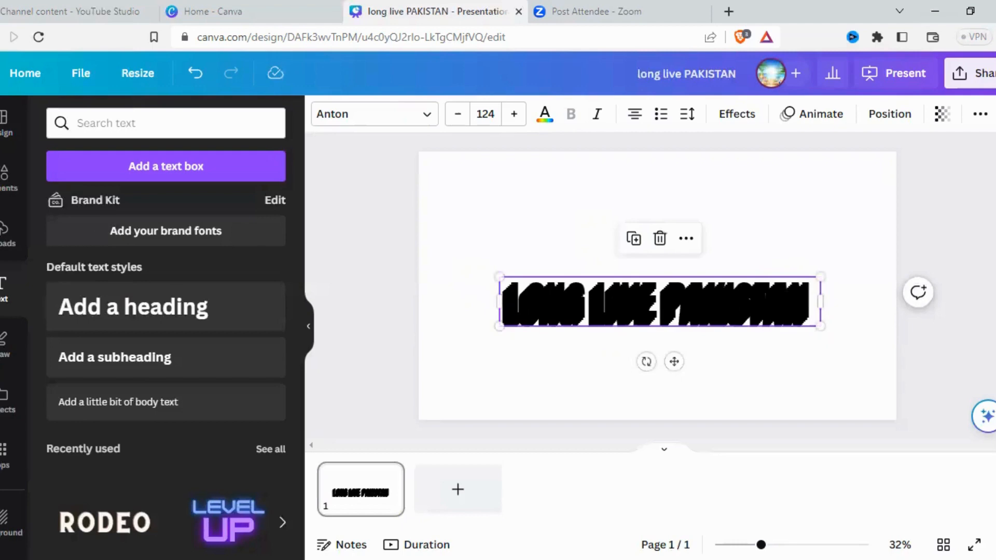
{"action": "key", "text": "Right"}
{"action": "key", "text": "ctrl+d"}
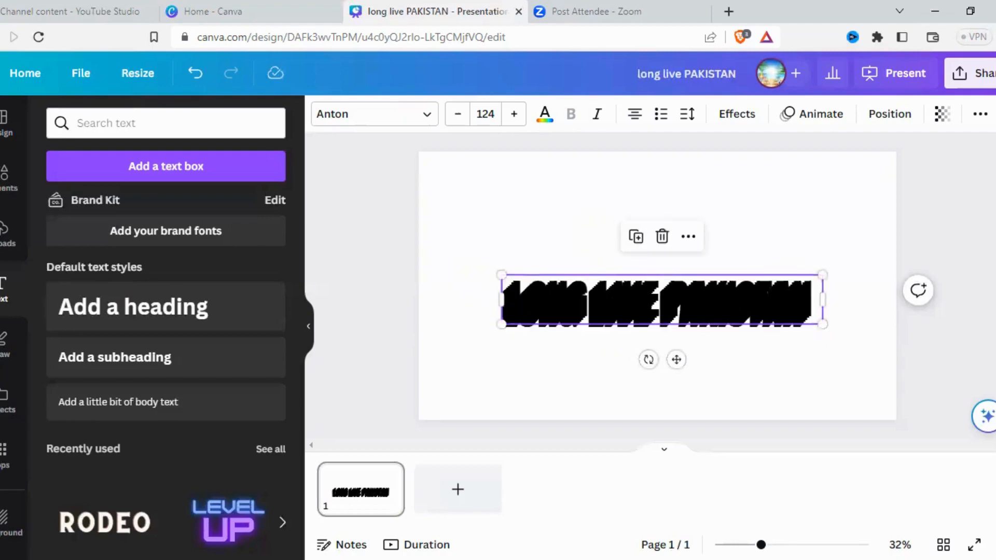
{"action": "key", "text": "Up"}
{"action": "key", "text": "Right"}
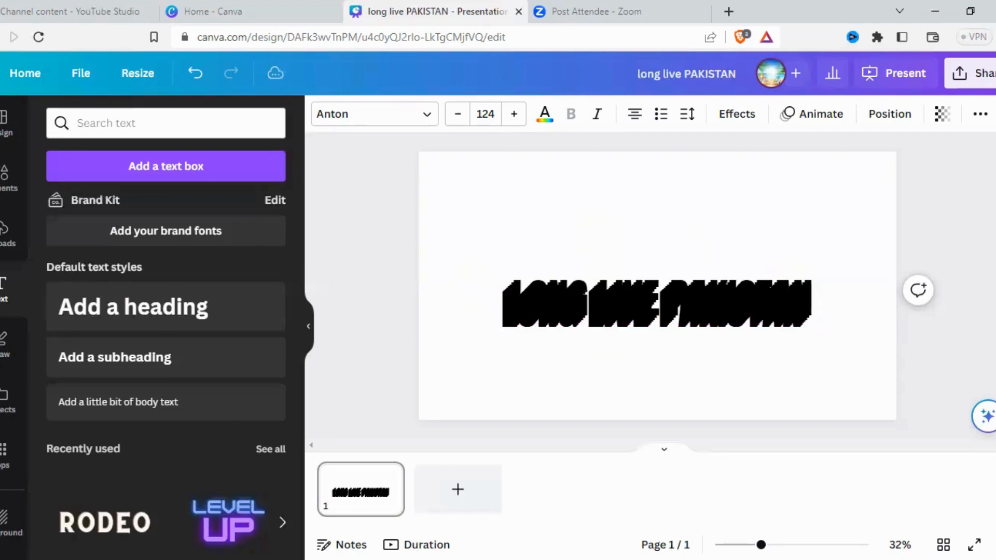
{"action": "key", "text": "ctrl+d"}
{"action": "key", "text": "Up"}
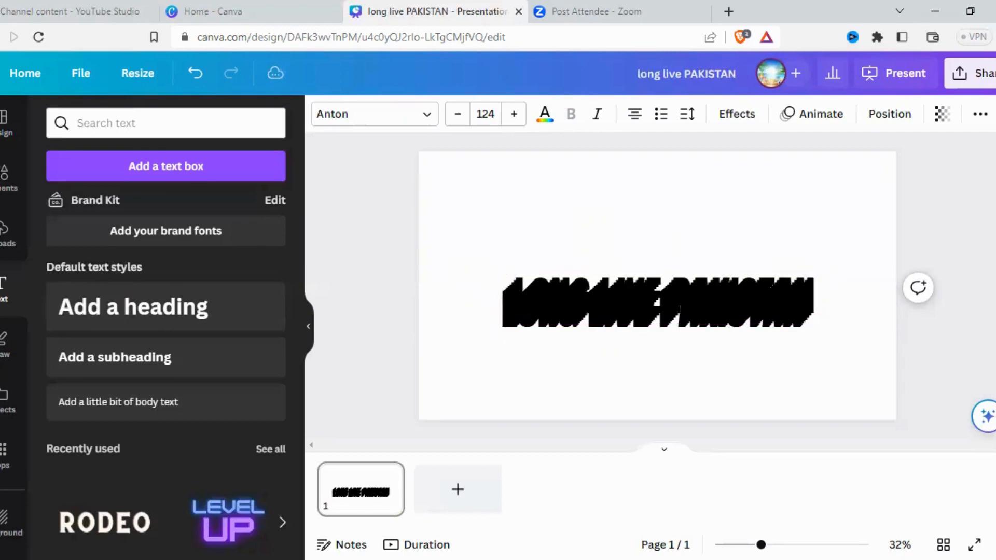
{"action": "key", "text": "Right"}
{"action": "key", "text": "ctrl+d"}
{"action": "key", "text": "Up"}
{"action": "key", "text": "Right"}
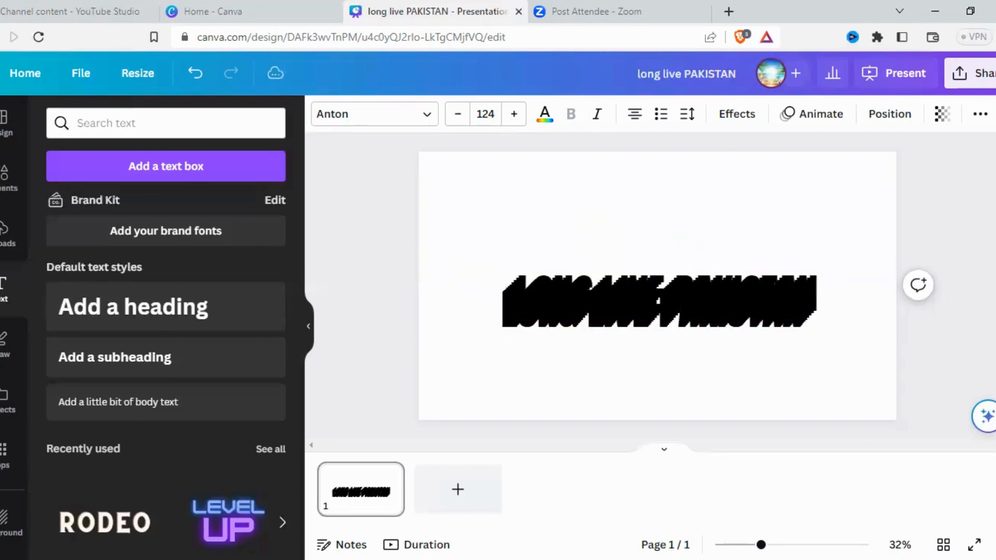
{"action": "key", "text": "ctrl+d"}
{"action": "key", "text": "Up"}
{"action": "key", "text": "Right"}
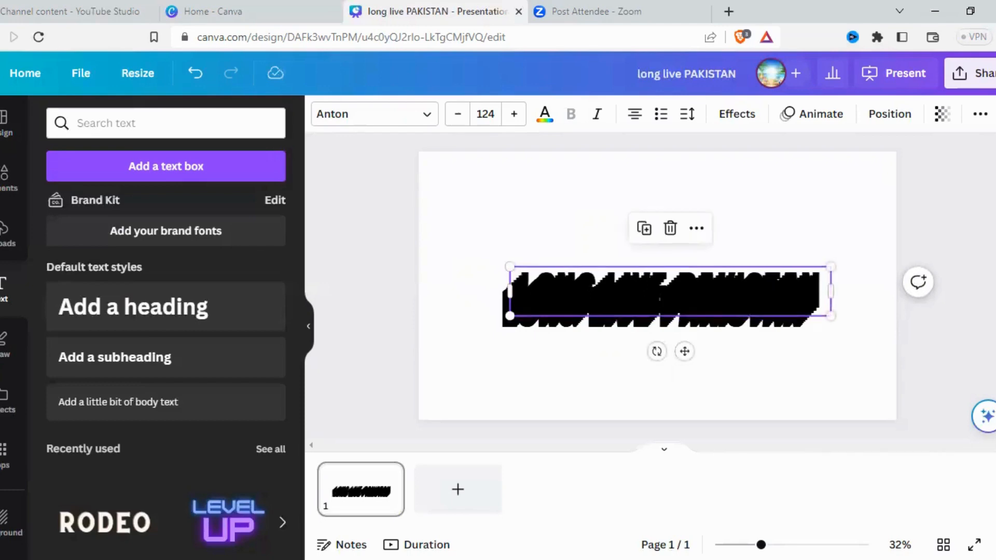
{"action": "key", "text": "Up"}
{"action": "key", "text": "Right"}
{"action": "key", "text": "ctrl+d"}
{"action": "key", "text": "Up"}
{"action": "key", "text": "Right"}
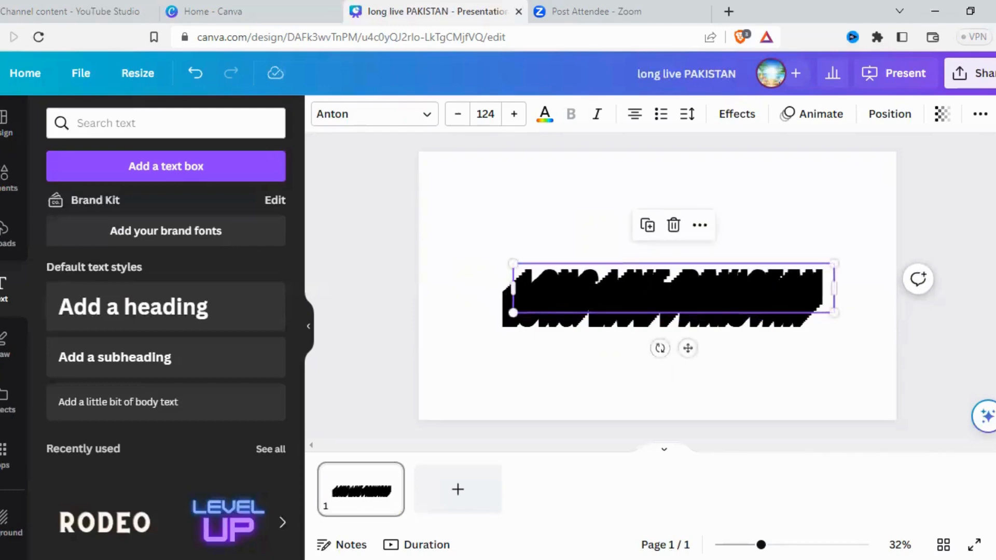
{"action": "key", "text": "Up"}
{"action": "key", "text": "Right"}
{"action": "key", "text": "ctrl+d"}
{"action": "key", "text": "Up"}
{"action": "key", "text": "Right"}
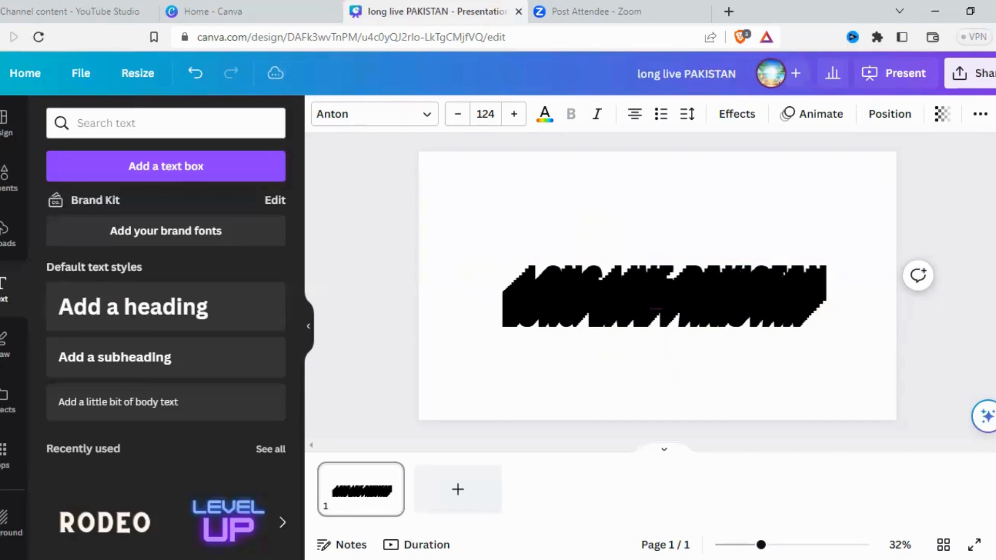
{"action": "key", "text": "ctrl+d"}
{"action": "key", "text": "Up"}
{"action": "key", "text": "Right"}
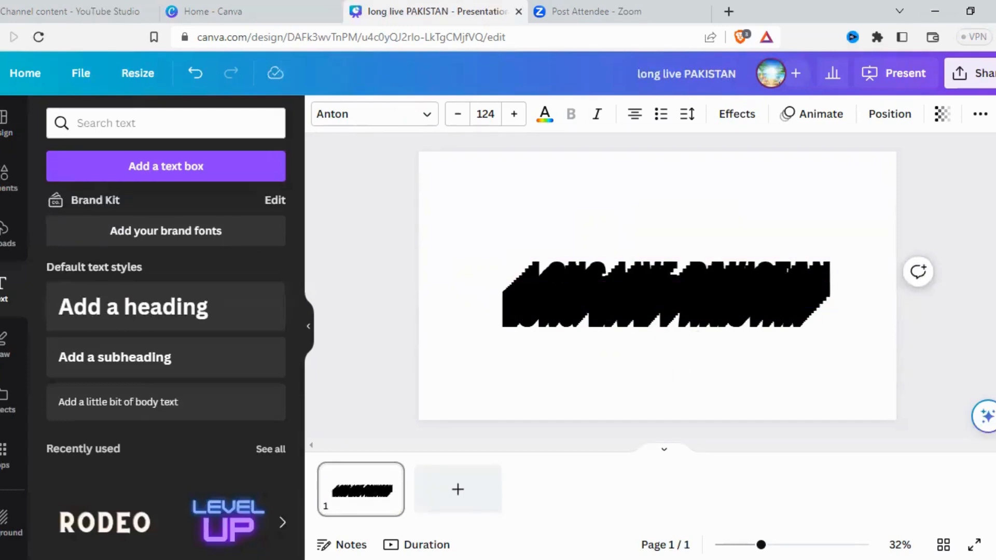
{"action": "key", "text": "ctrl+d"}
{"action": "key", "text": "Up"}
{"action": "key", "text": "Right"}
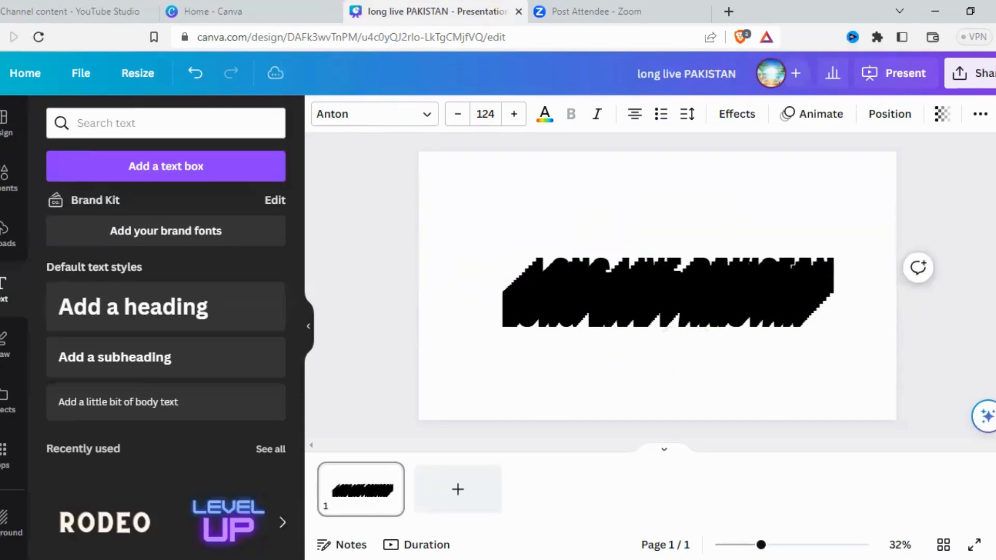
{"action": "key", "text": "ctrl+d"}
{"action": "key", "text": "Up"}
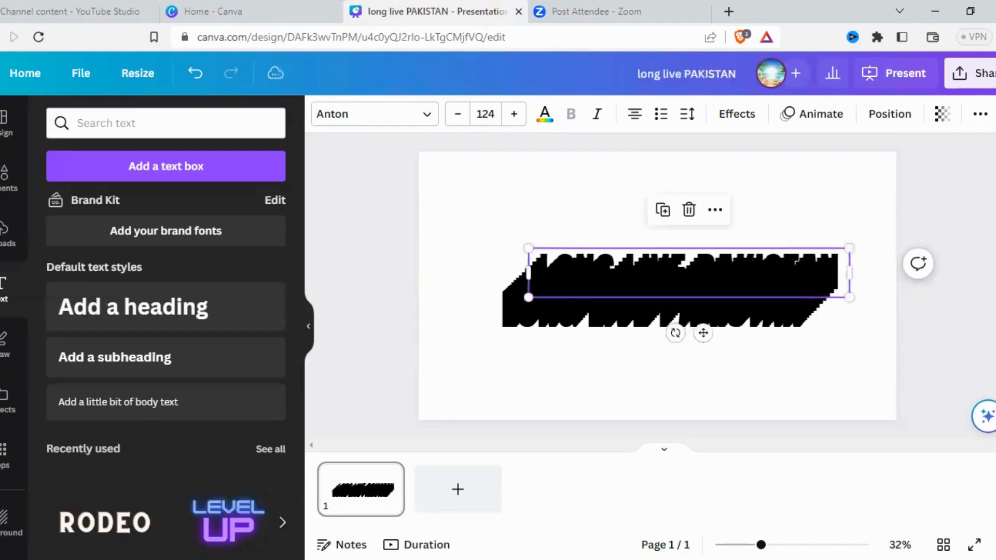
{"action": "key", "text": "Right"}
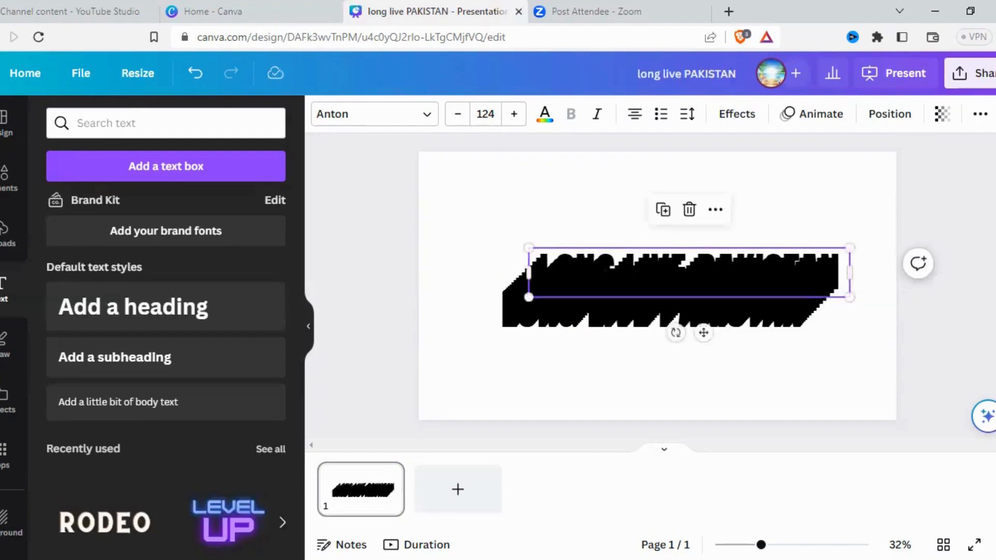
{"action": "key", "text": "ctrl+d"}
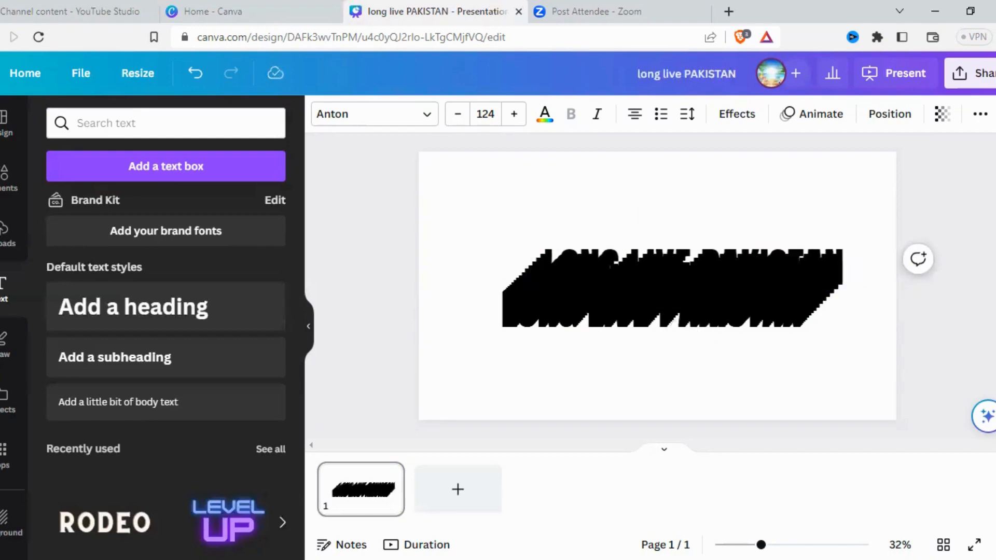
{"action": "key", "text": "ctrl+d"}
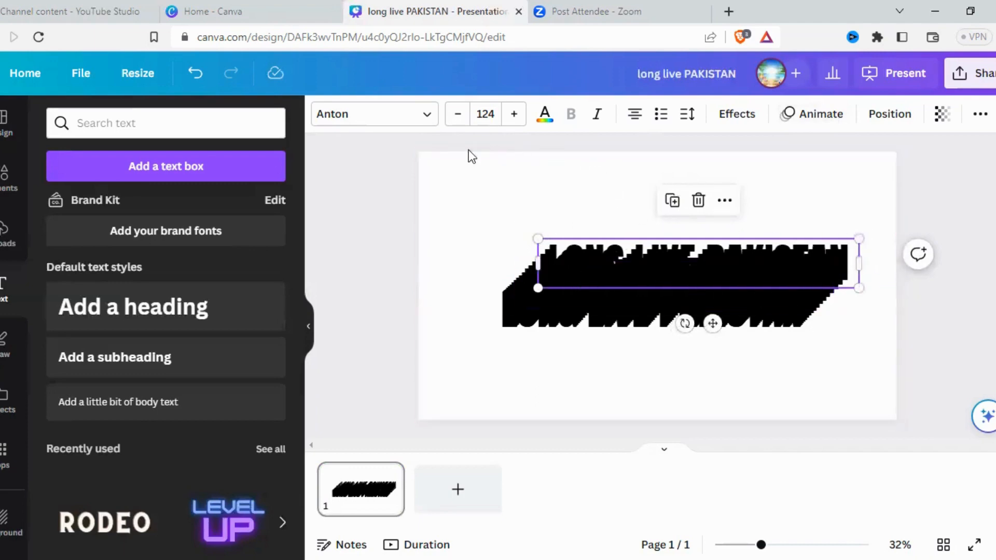
Set the text colour of the frontmost heading copy to bright green #49FF09 with the custom colour picker and deselect it
{"action": "left_click", "coordinate": [546, 116]}
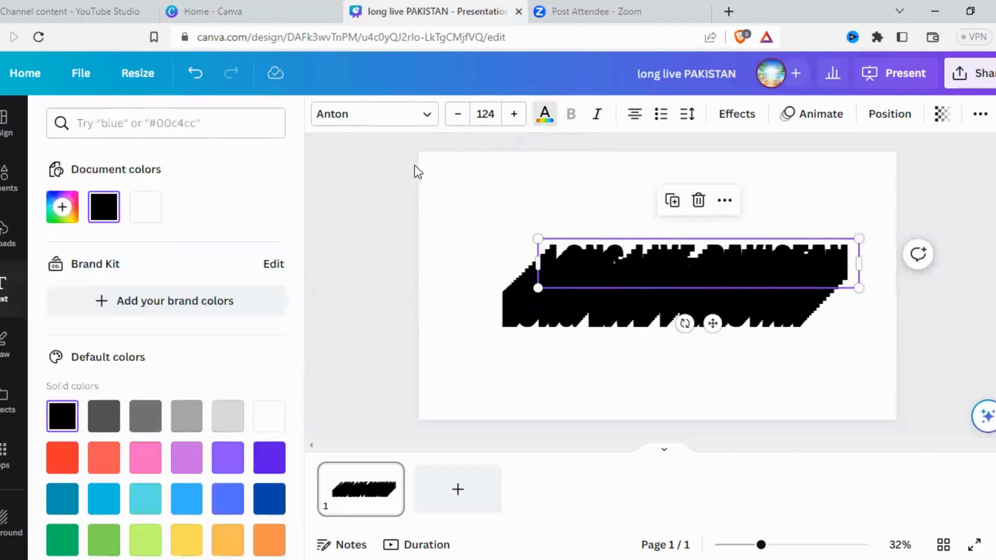
{"action": "left_click", "coordinate": [77, 212]}
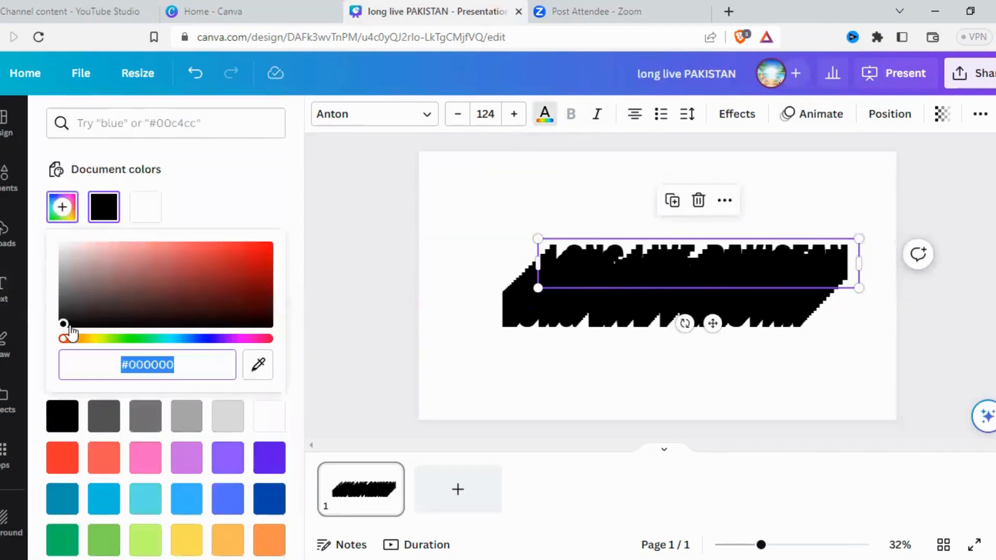
{"action": "mouse_move", "coordinate": [62, 325]}
{"action": "left_mouse_down"}
{"action": "mouse_move", "coordinate": [191, 263]}
{"action": "mouse_move", "coordinate": [269, 250]}
{"action": "left_mouse_up"}
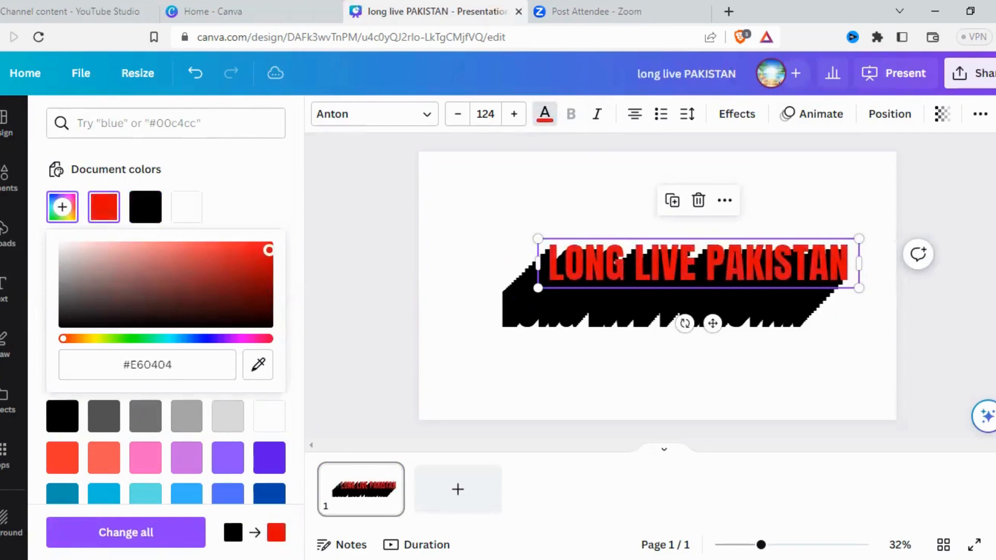
{"action": "left_click", "coordinate": [106, 339]}
{"action": "left_click_drag", "start_coordinate": [114, 343], "coordinate": [124, 341]}
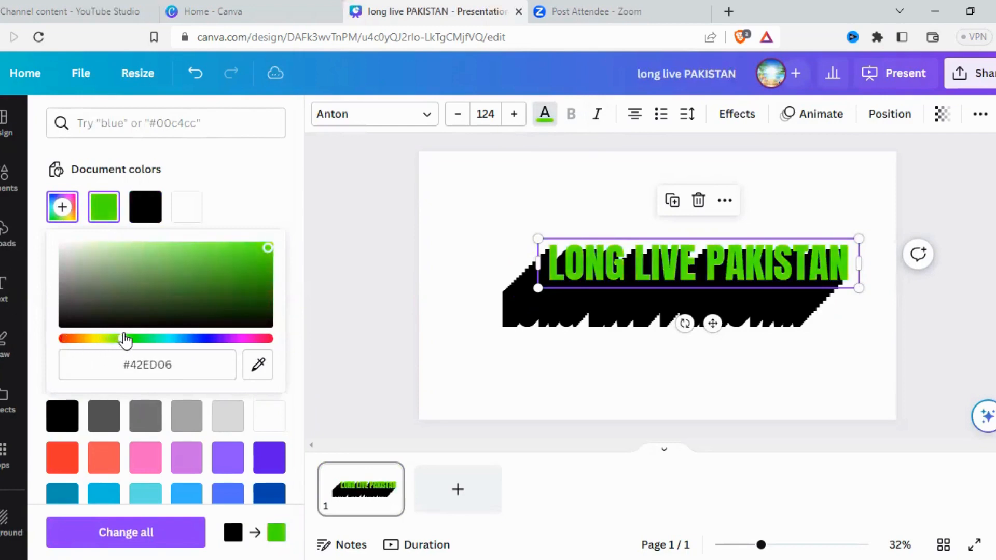
{"action": "mouse_move", "coordinate": [266, 248]}
{"action": "left_mouse_down"}
{"action": "mouse_move", "coordinate": [257, 253]}
{"action": "mouse_move", "coordinate": [279, 232]}
{"action": "mouse_move", "coordinate": [281, 247]}
{"action": "mouse_move", "coordinate": [269, 256]}
{"action": "mouse_move", "coordinate": [269, 231]}
{"action": "mouse_move", "coordinate": [266, 245]}
{"action": "left_mouse_up"}
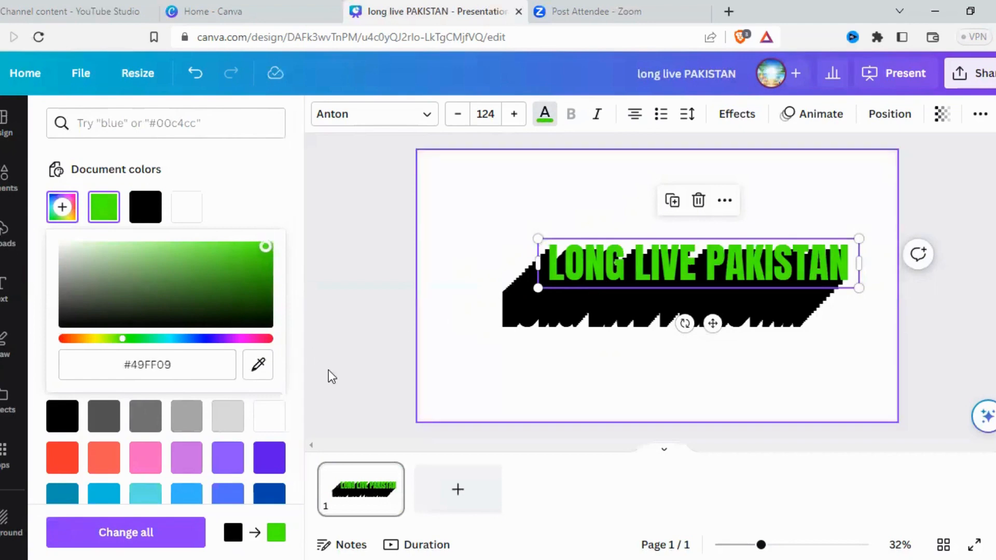
{"action": "left_click", "coordinate": [354, 352]}
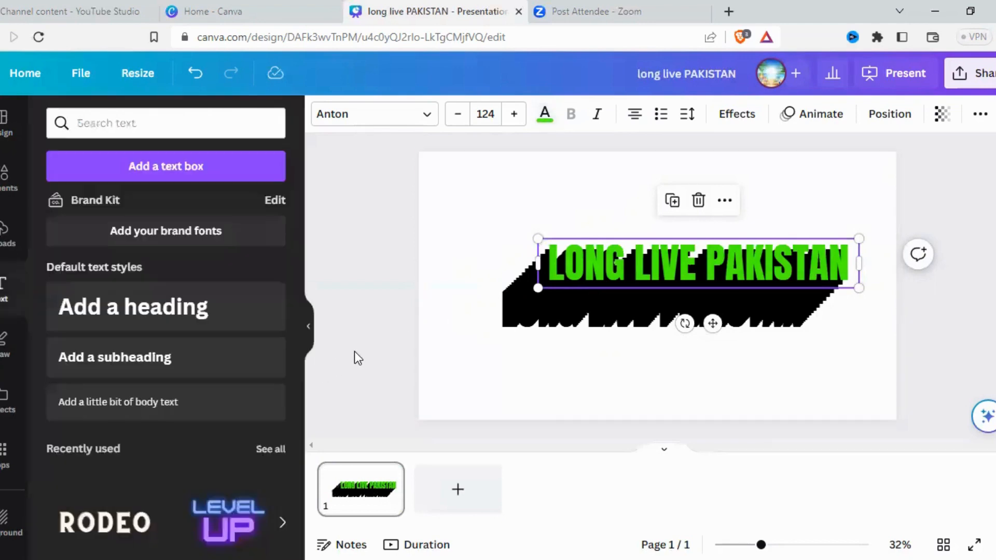
{"action": "left_click", "coordinate": [354, 352]}
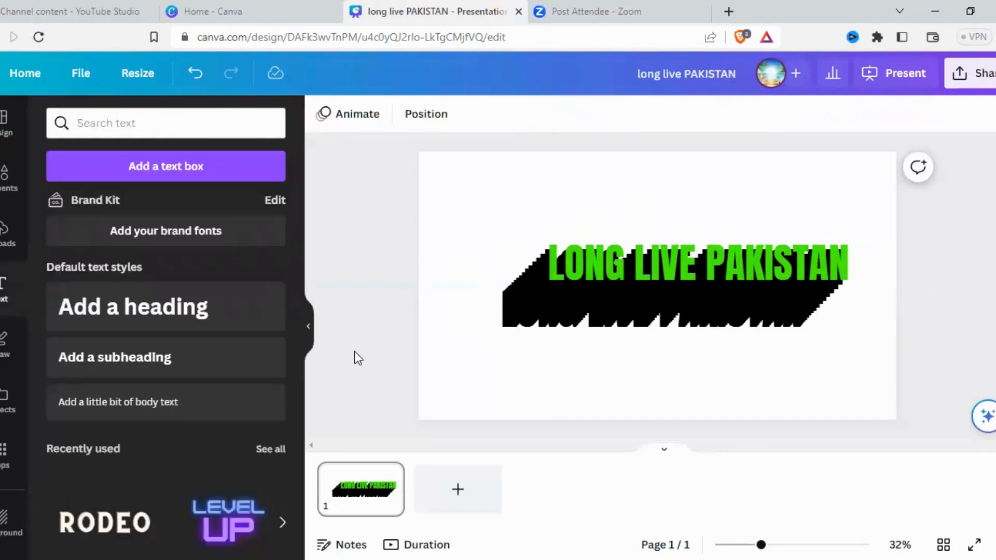